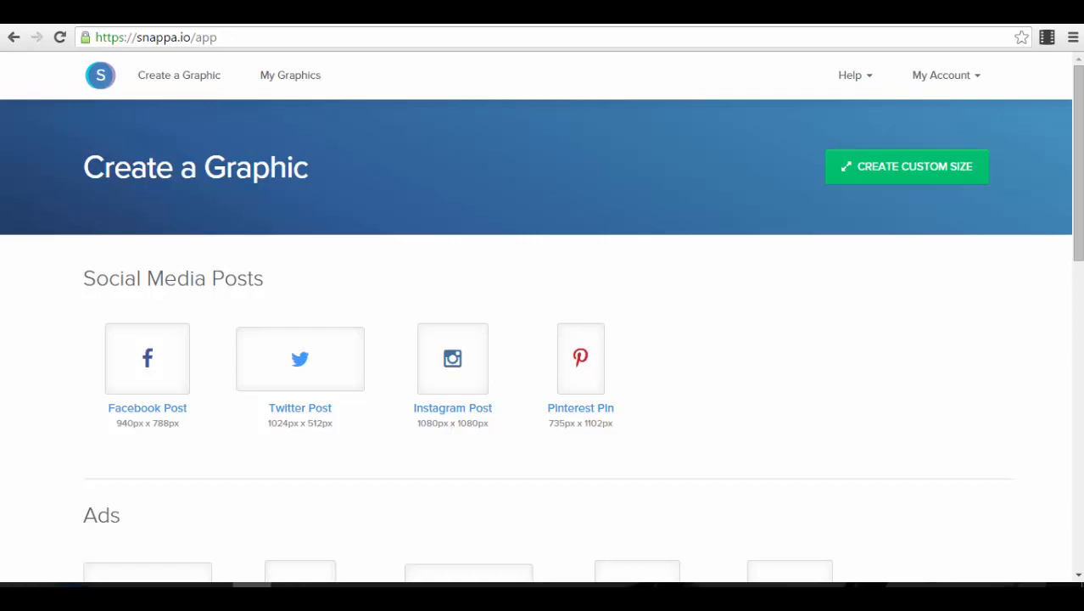
Step: Look at the saved graphics list and return to the graphic creation page
{"action": "left_click", "coordinate": [228, 37]}
{"action": "left_click_drag", "start_coordinate": [228, 36], "coordinate": [93, 37]}
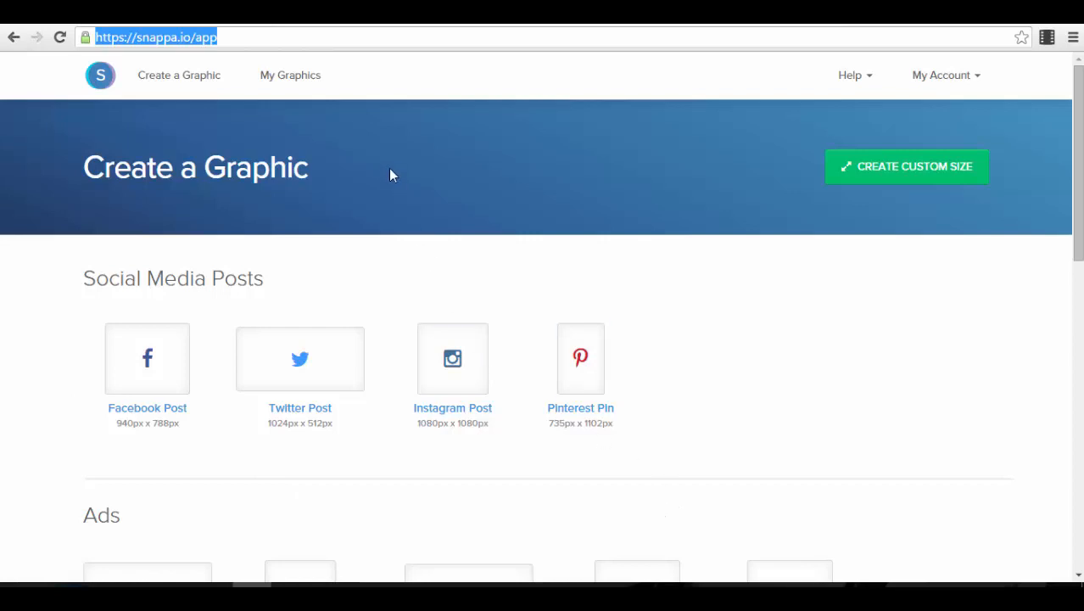
{"action": "scroll", "coordinate": [390, 173], "scroll_direction": "down", "scroll_amount": 1}
{"action": "scroll", "coordinate": [390, 296], "scroll_direction": "up", "scroll_amount": 1}
{"action": "left_click", "coordinate": [310, 88]}
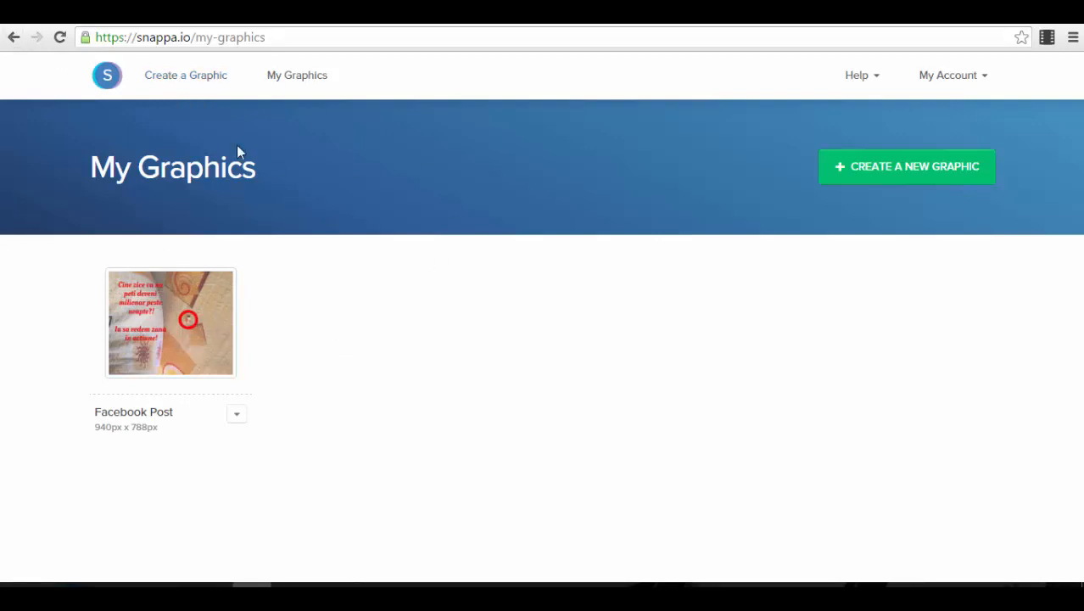
{"action": "left_click", "coordinate": [196, 78]}
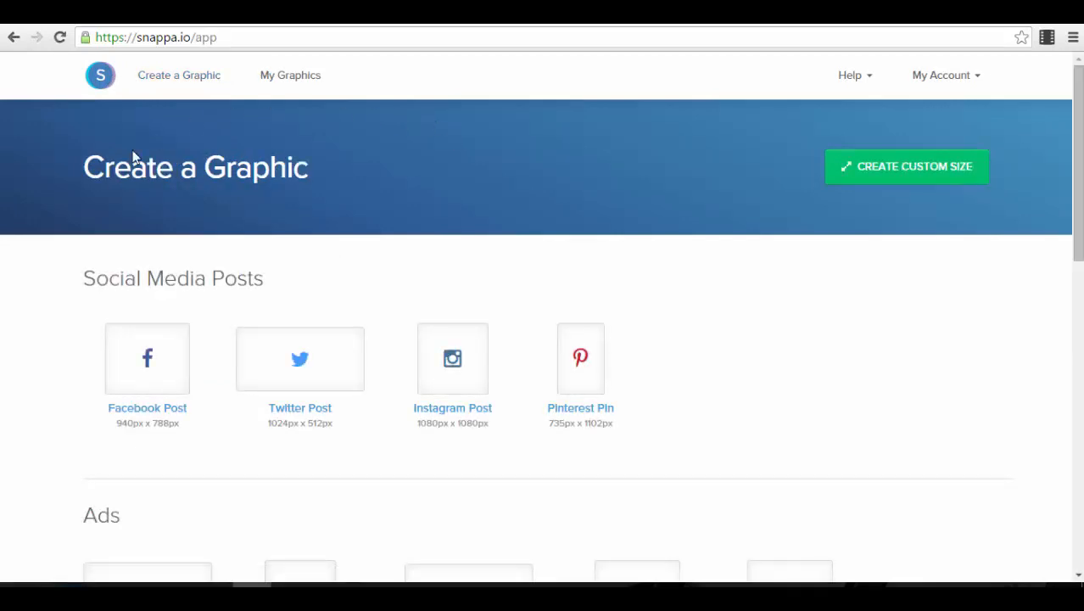
Step: Start a new graphic with the Facebook Ad (Link) size, 1200px x 628px, from the Ads presets
{"action": "scroll", "coordinate": [216, 246], "scroll_direction": "down", "scroll_amount": 1}
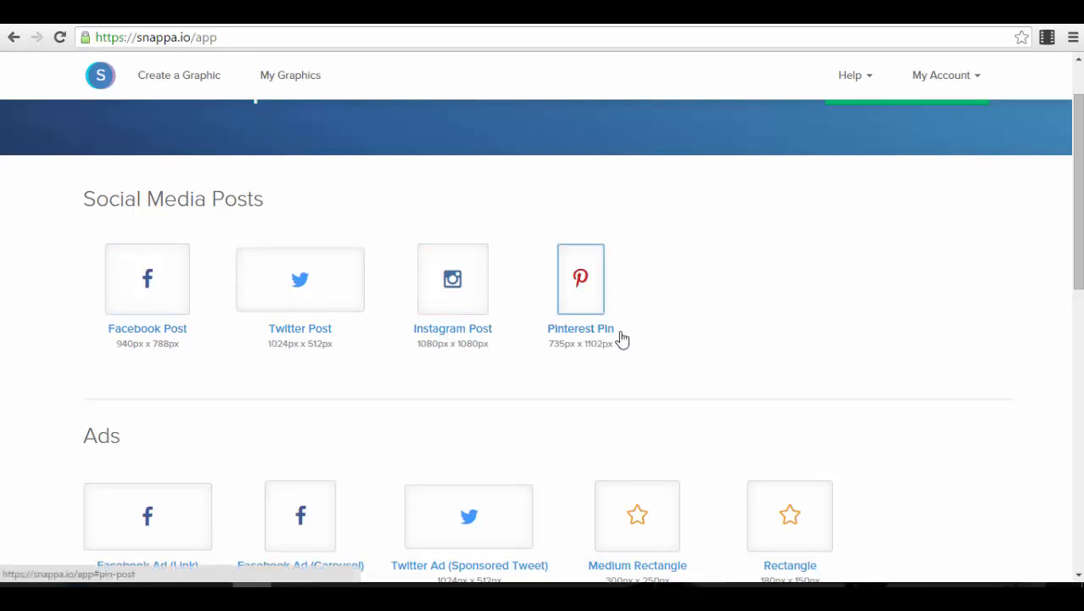
{"action": "scroll", "coordinate": [416, 409], "scroll_direction": "down", "scroll_amount": 1}
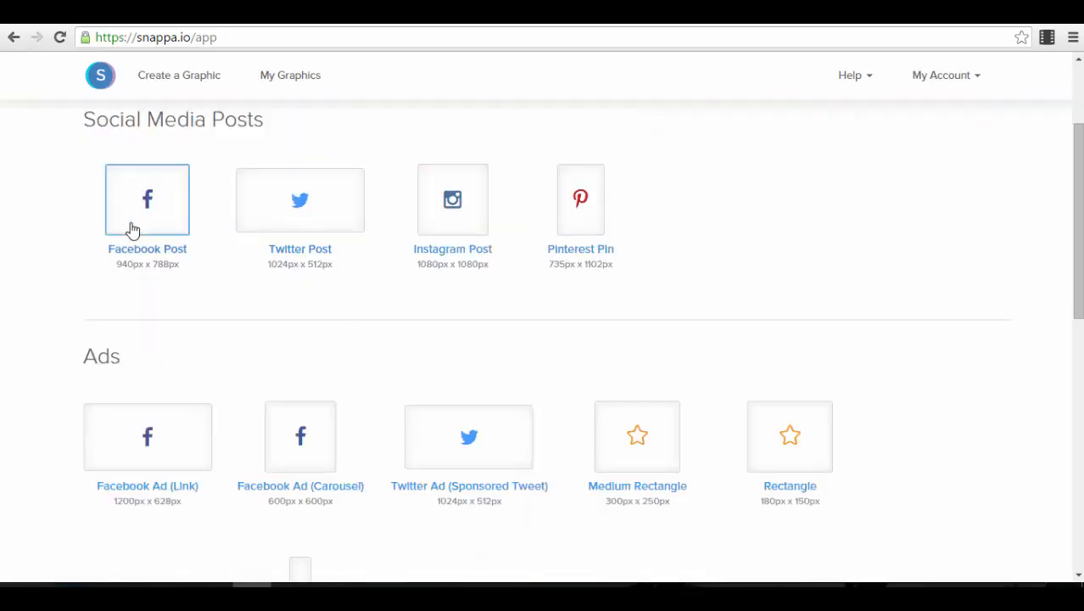
{"action": "scroll", "coordinate": [182, 281], "scroll_direction": "down", "scroll_amount": 1}
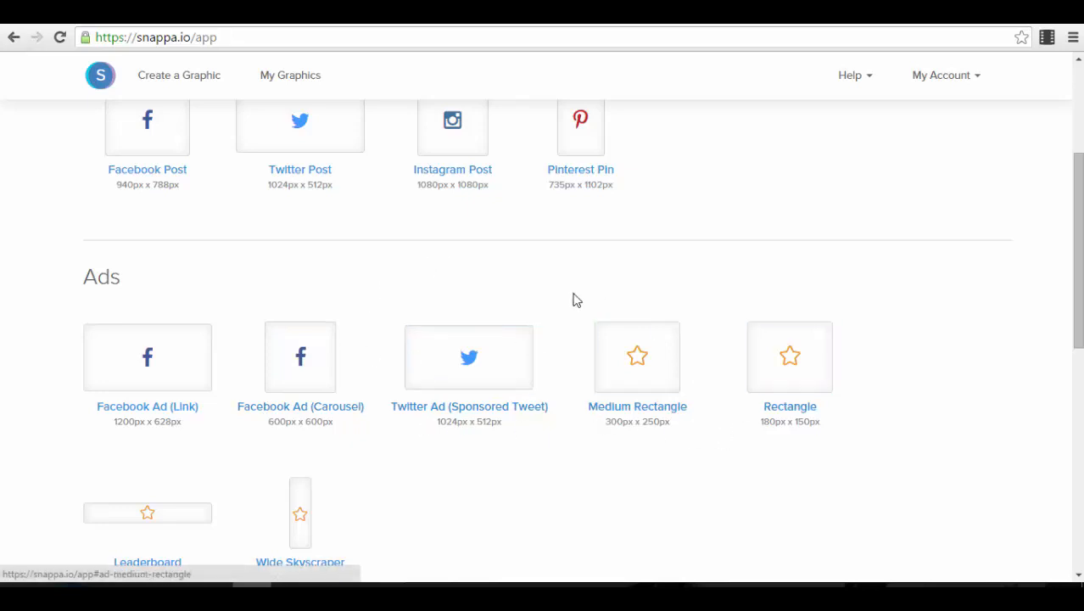
{"action": "scroll", "coordinate": [593, 380], "scroll_direction": "down", "scroll_amount": 3}
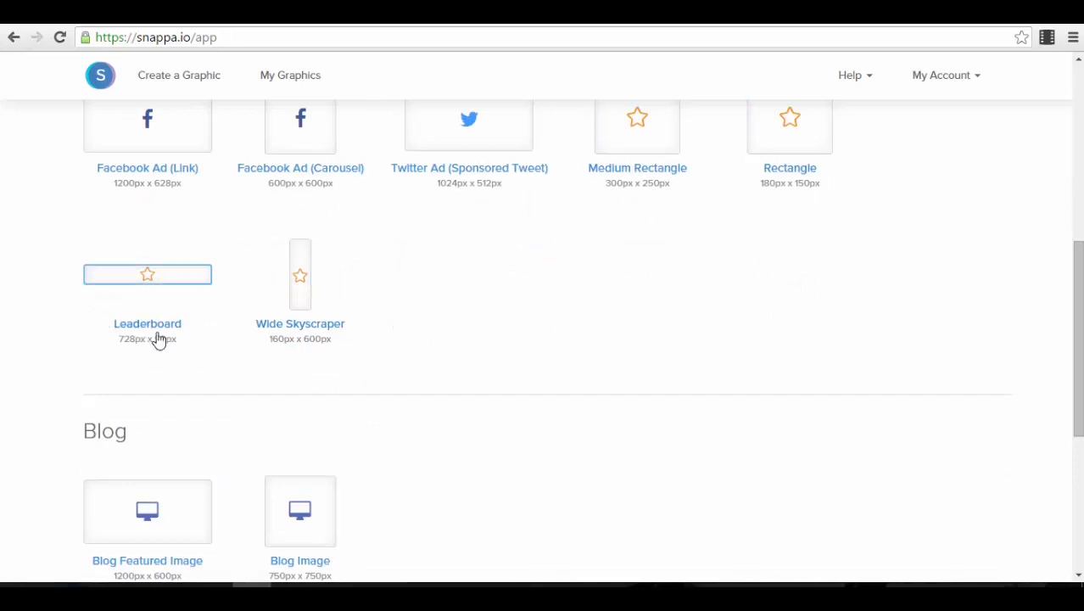
{"action": "scroll", "coordinate": [445, 348], "scroll_direction": "down", "scroll_amount": 2}
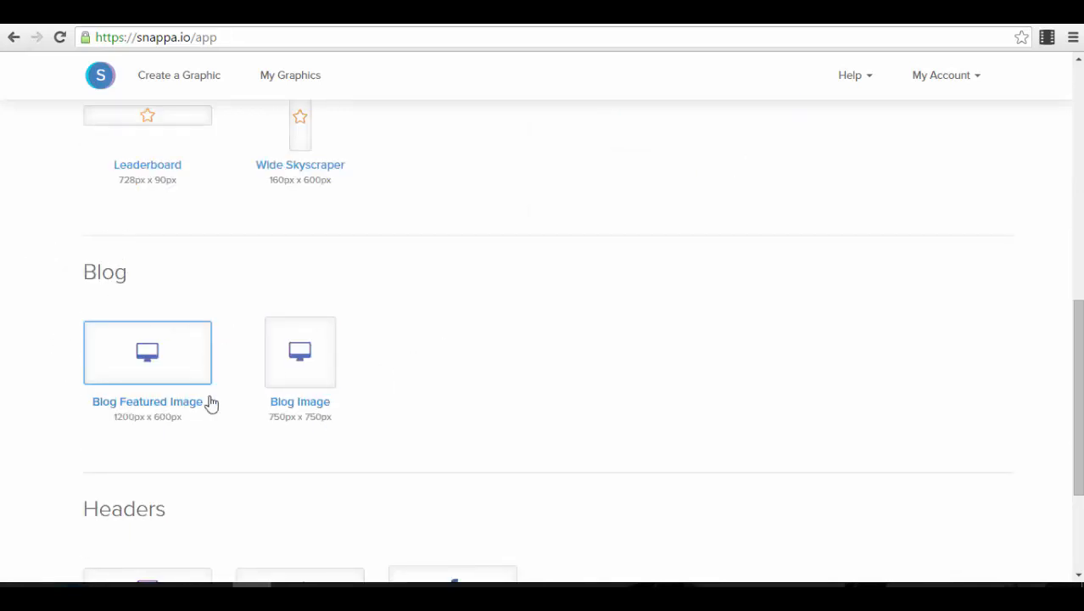
{"action": "scroll", "coordinate": [356, 382], "scroll_direction": "down", "scroll_amount": 3}
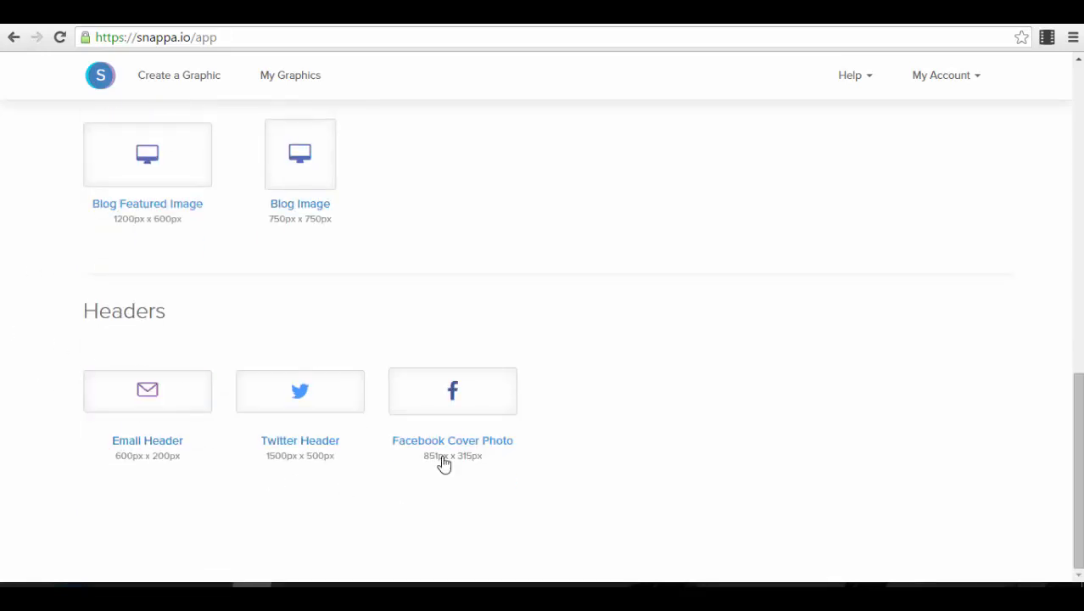
{"action": "scroll", "coordinate": [480, 428], "scroll_direction": "up", "scroll_amount": 8}
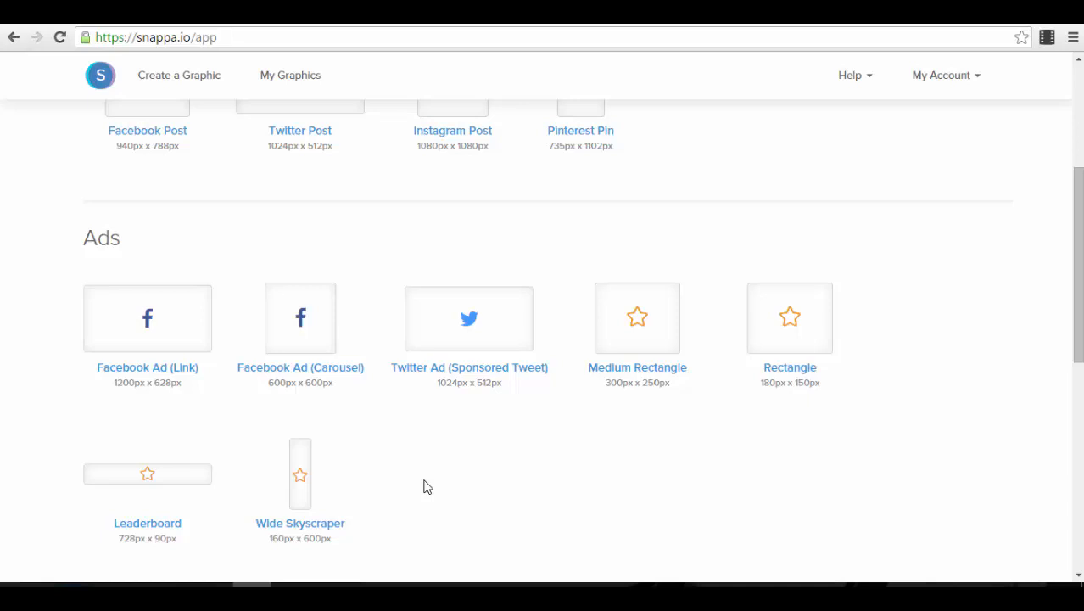
{"action": "left_click", "coordinate": [173, 320]}
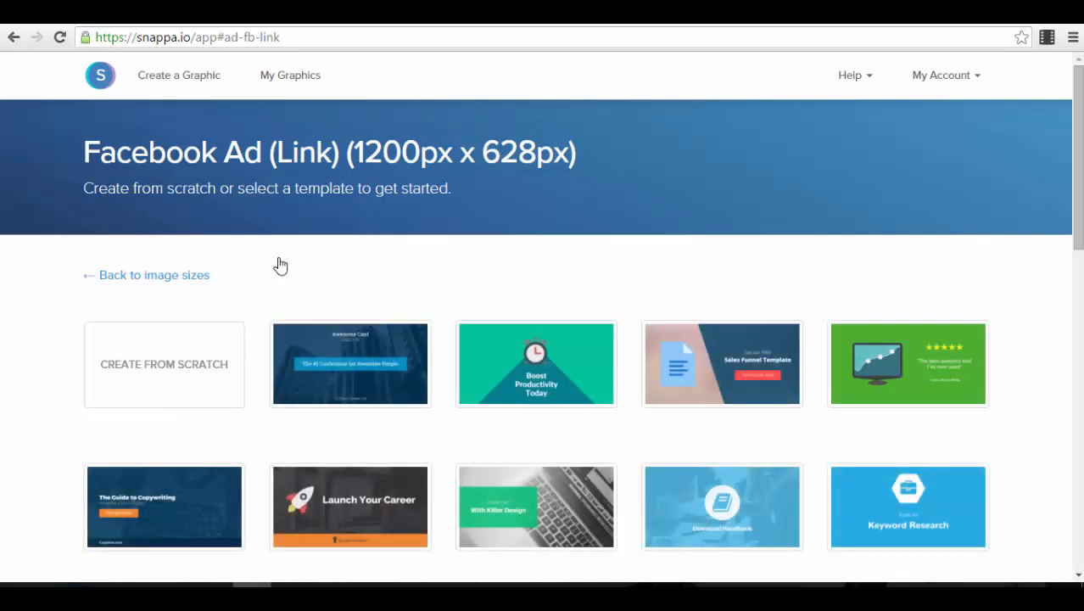
Step: Look through the Facebook Ad (Link) templates down to the end of the gallery
{"action": "scroll", "coordinate": [280, 266], "scroll_direction": "down", "scroll_amount": 2}
{"action": "scroll", "coordinate": [397, 109], "scroll_direction": "up", "scroll_amount": 2}
{"action": "scroll", "coordinate": [406, 307], "scroll_direction": "down", "scroll_amount": 1}
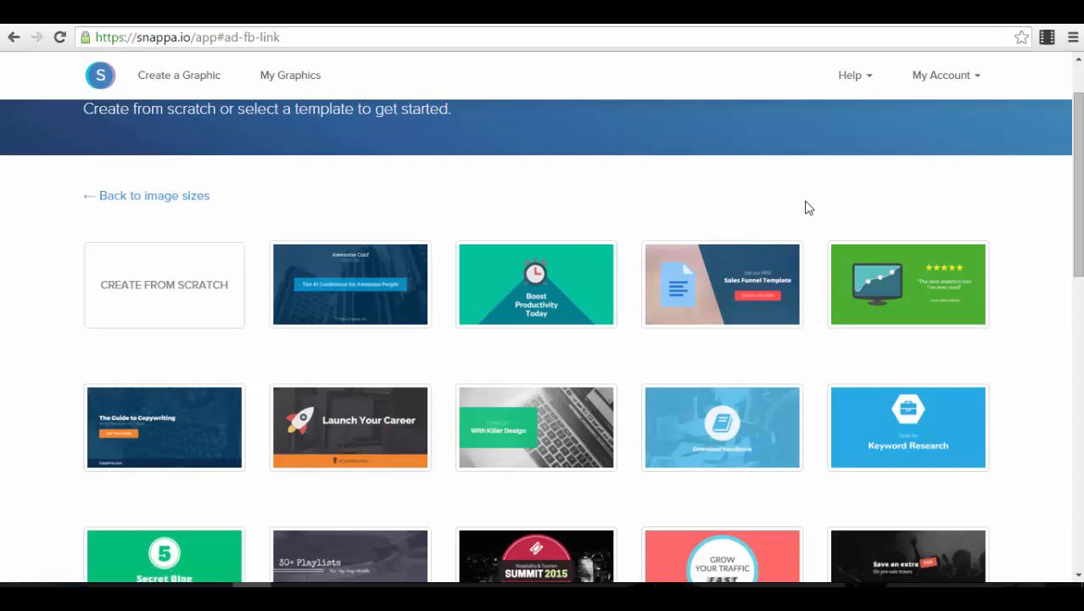
{"action": "scroll", "coordinate": [801, 214], "scroll_direction": "down", "scroll_amount": 2}
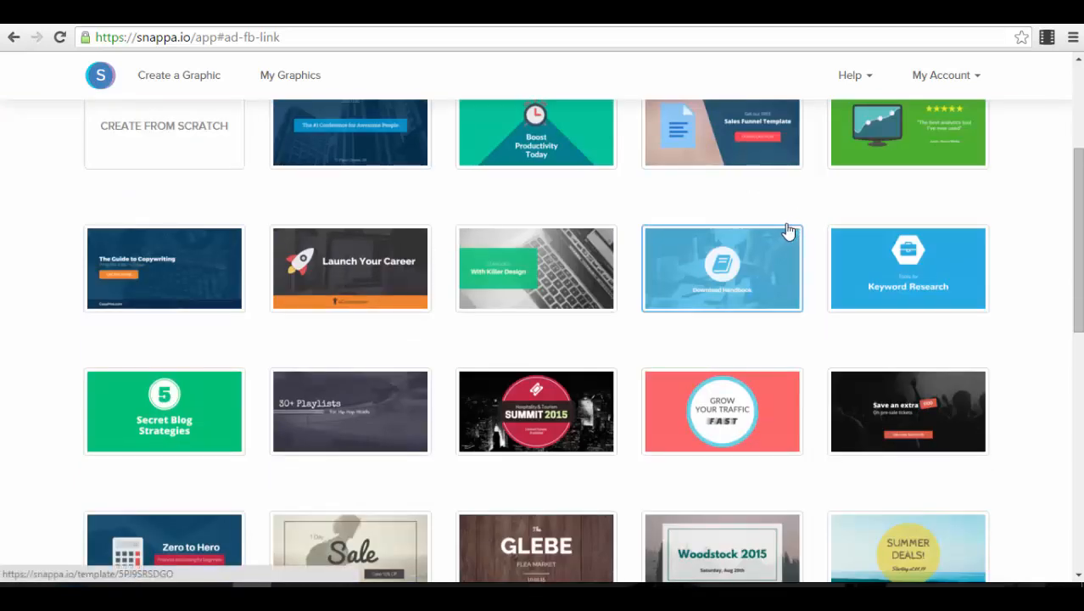
{"action": "scroll", "coordinate": [786, 232], "scroll_direction": "up", "scroll_amount": 2}
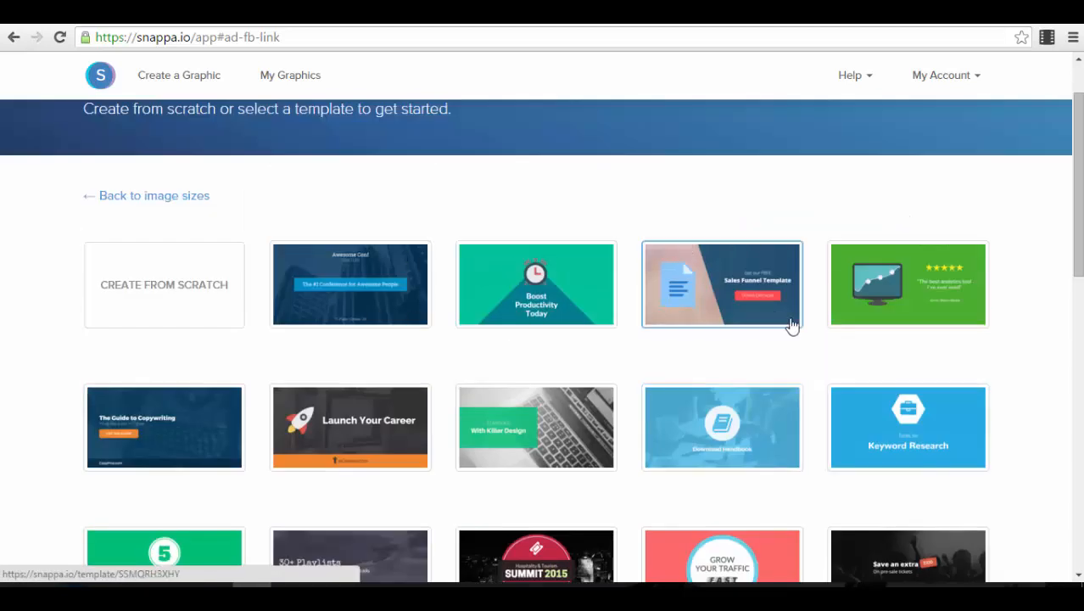
{"action": "scroll", "coordinate": [547, 254], "scroll_direction": "down", "scroll_amount": 1}
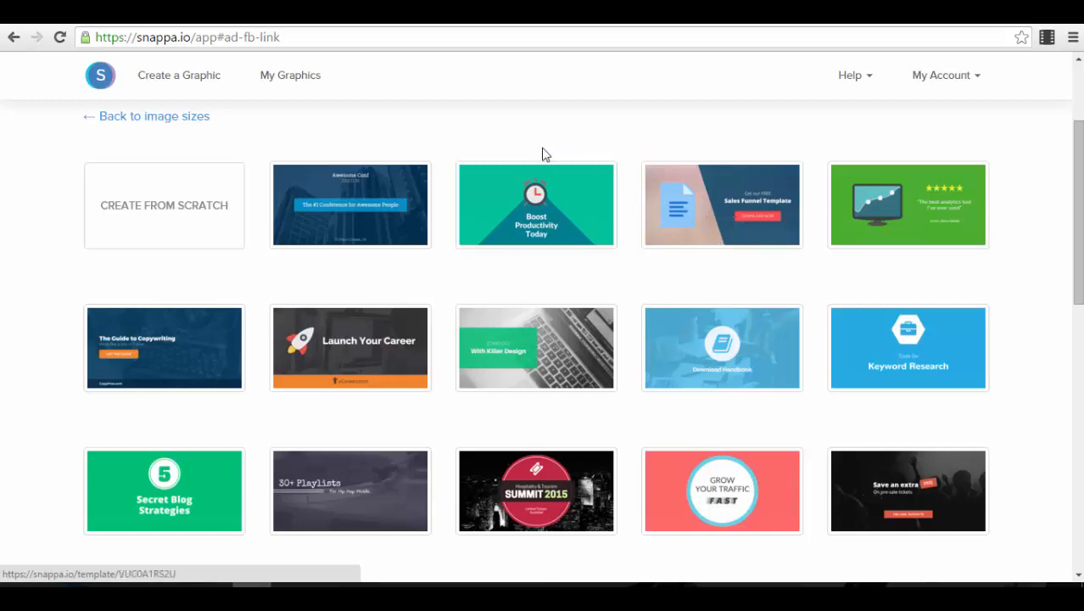
{"action": "scroll", "coordinate": [1052, 269], "scroll_direction": "down", "scroll_amount": 1}
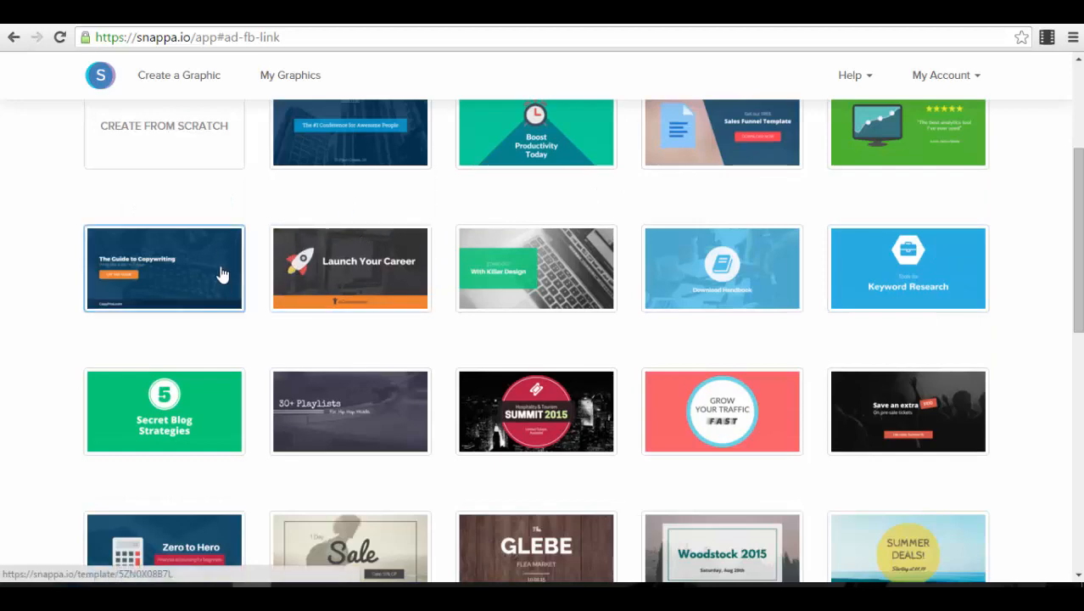
{"action": "scroll", "coordinate": [543, 255], "scroll_direction": "up", "scroll_amount": 1}
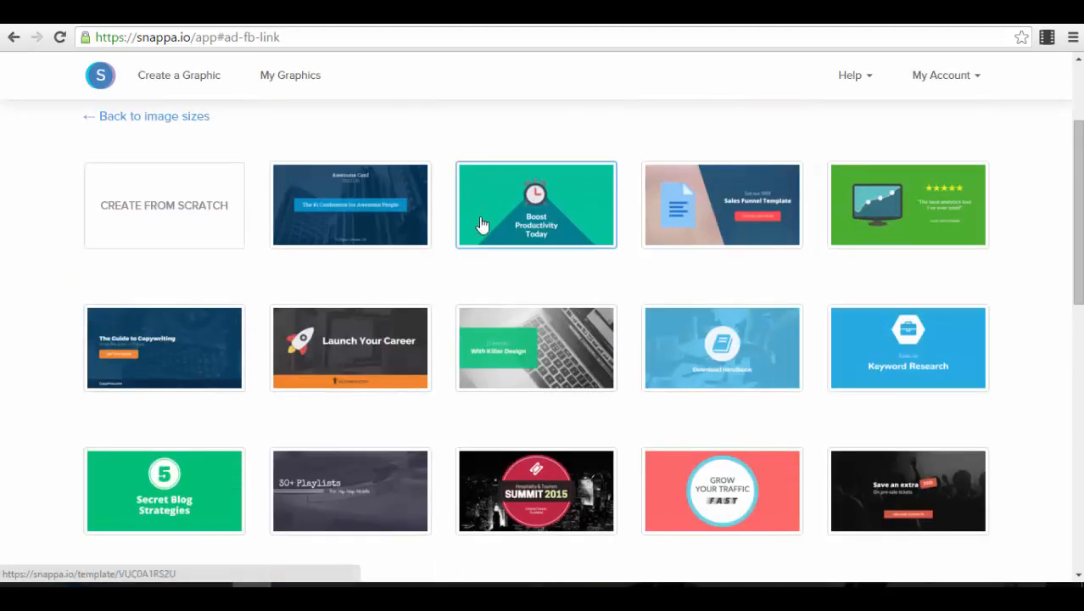
{"action": "scroll", "coordinate": [582, 247], "scroll_direction": "down", "scroll_amount": 1}
{"action": "scroll", "coordinate": [583, 247], "scroll_direction": "down", "scroll_amount": 2}
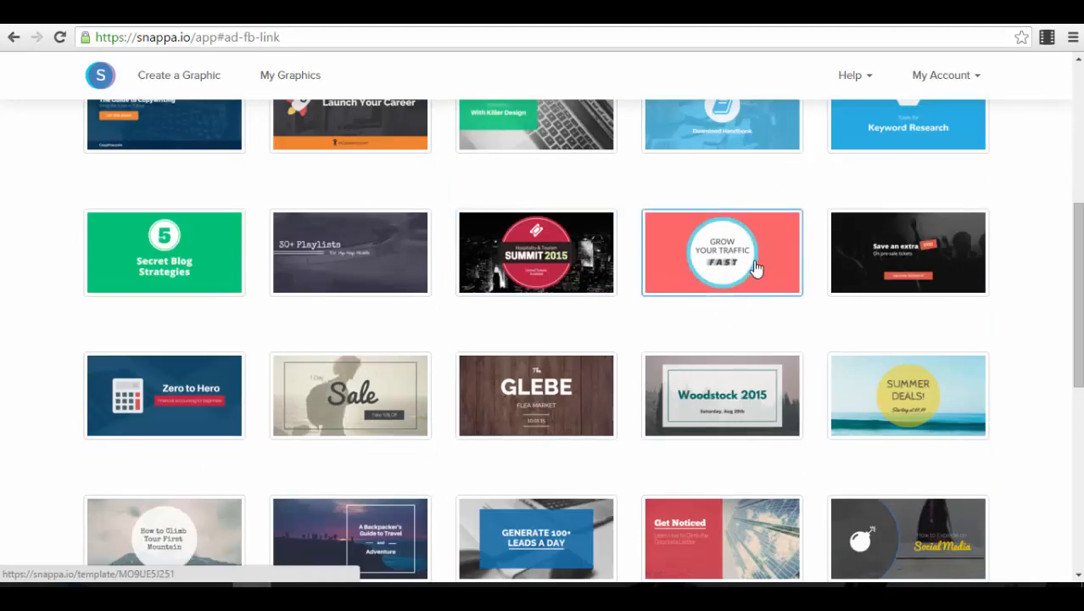
{"action": "scroll", "coordinate": [754, 268], "scroll_direction": "down", "scroll_amount": 2}
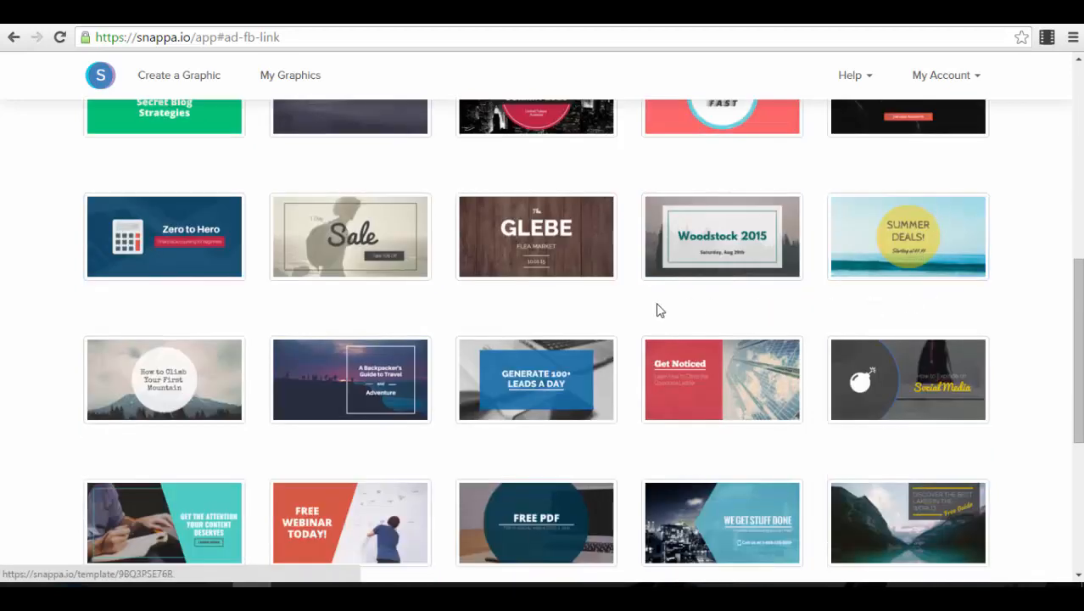
{"action": "scroll", "coordinate": [656, 307], "scroll_direction": "down", "scroll_amount": 3}
{"action": "scroll", "coordinate": [436, 271], "scroll_direction": "down", "scroll_amount": 1}
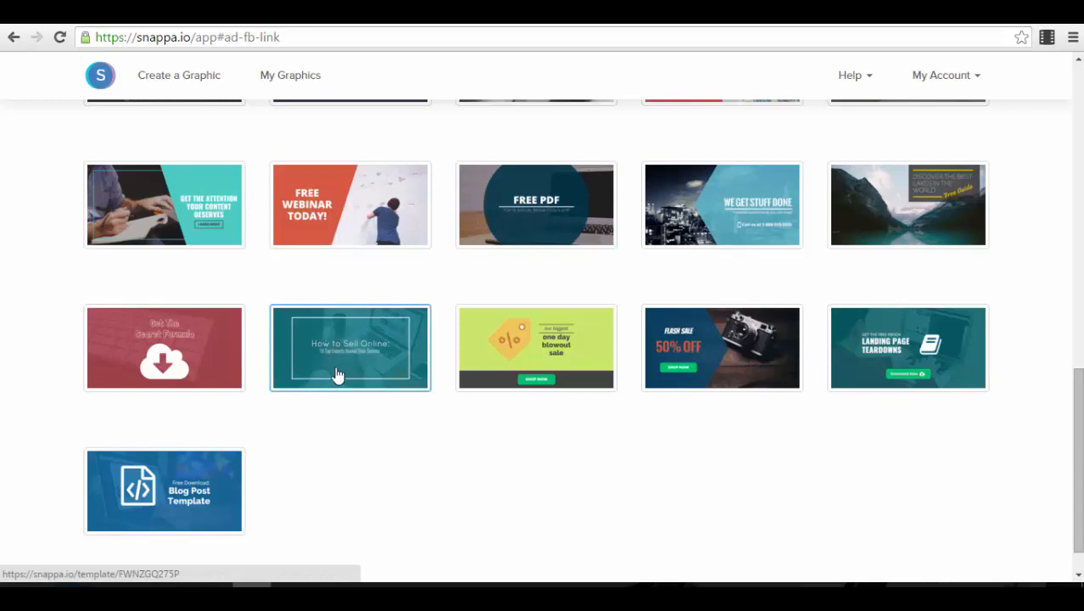
Step: Open the "Zero to Hero" calculator template for editing
{"action": "scroll", "coordinate": [719, 357], "scroll_direction": "up", "scroll_amount": 2}
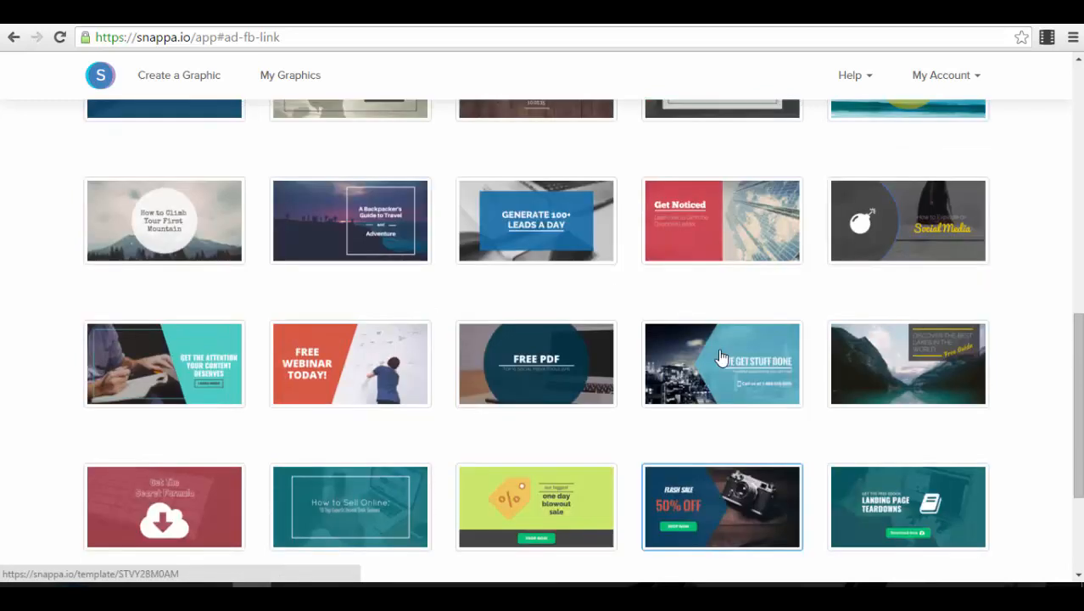
{"action": "scroll", "coordinate": [719, 357], "scroll_direction": "up", "scroll_amount": 3}
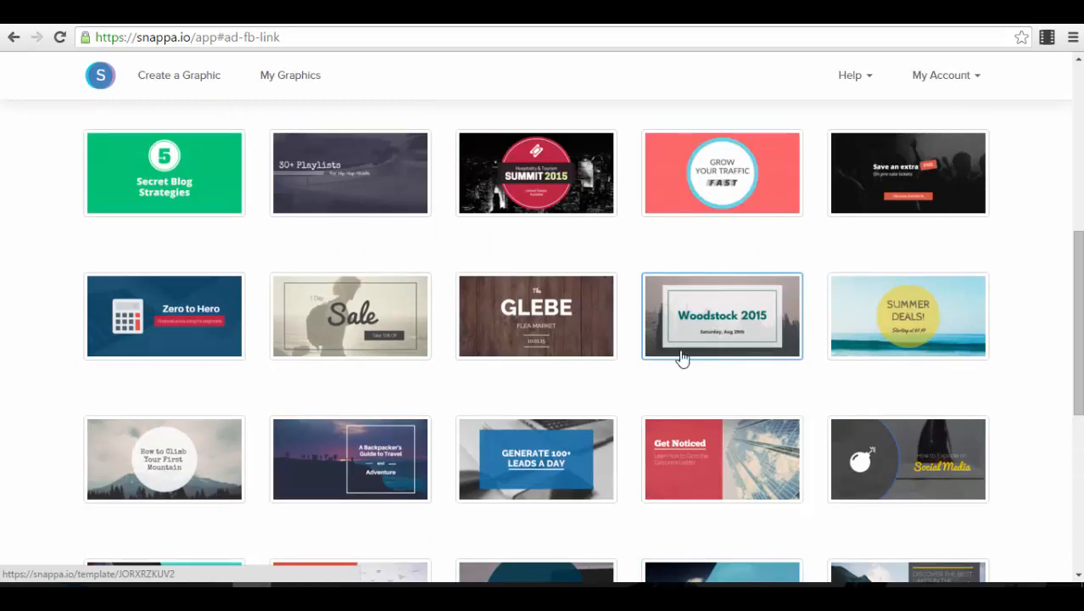
{"action": "scroll", "coordinate": [473, 379], "scroll_direction": "up", "scroll_amount": 2}
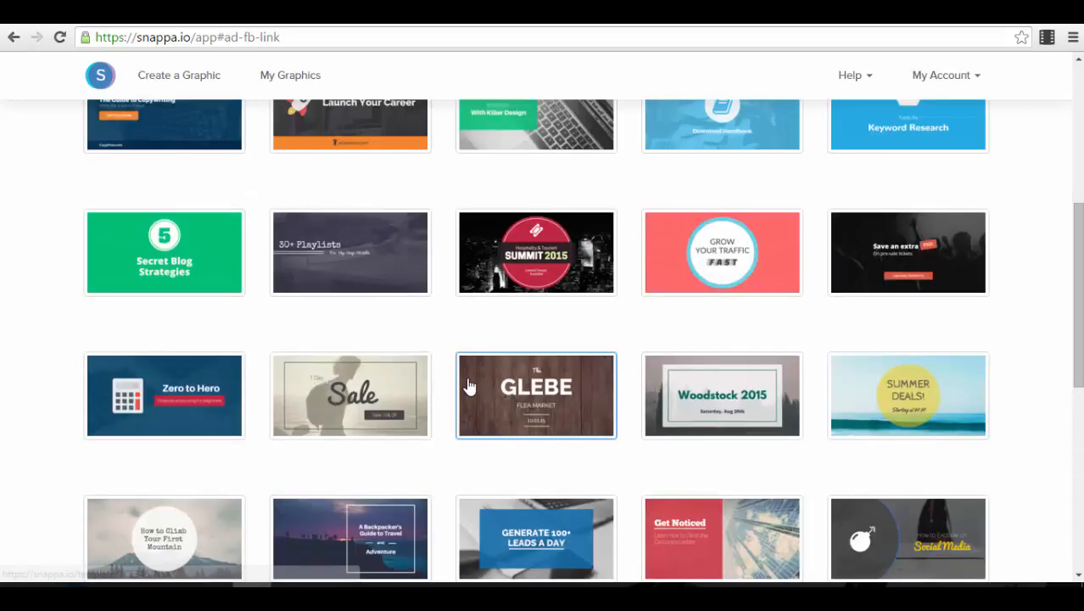
{"action": "scroll", "coordinate": [391, 408], "scroll_direction": "down", "scroll_amount": 1}
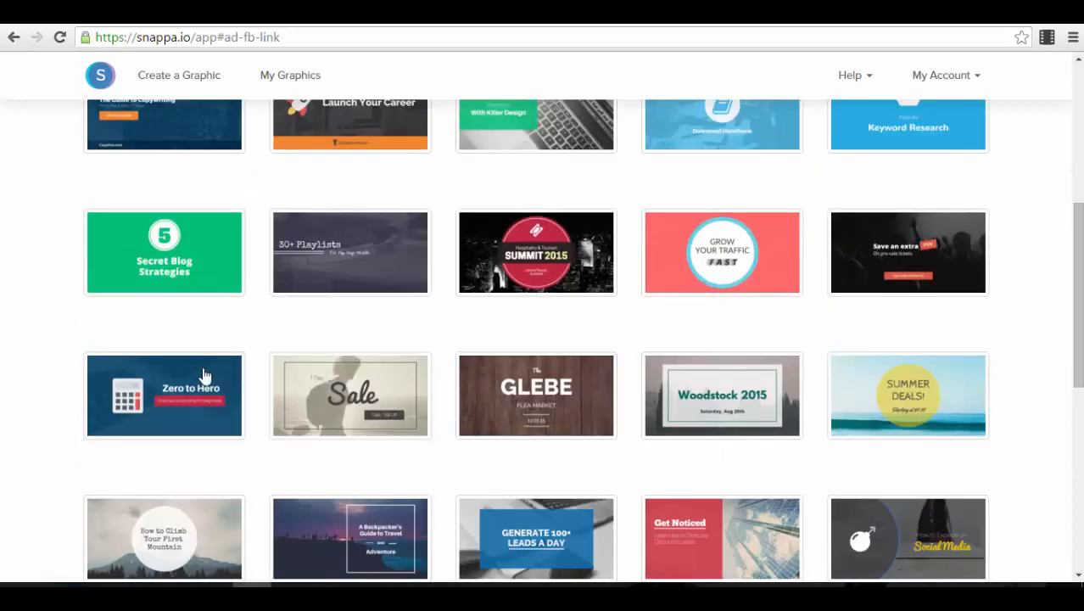
{"action": "left_click", "coordinate": [322, 399]}
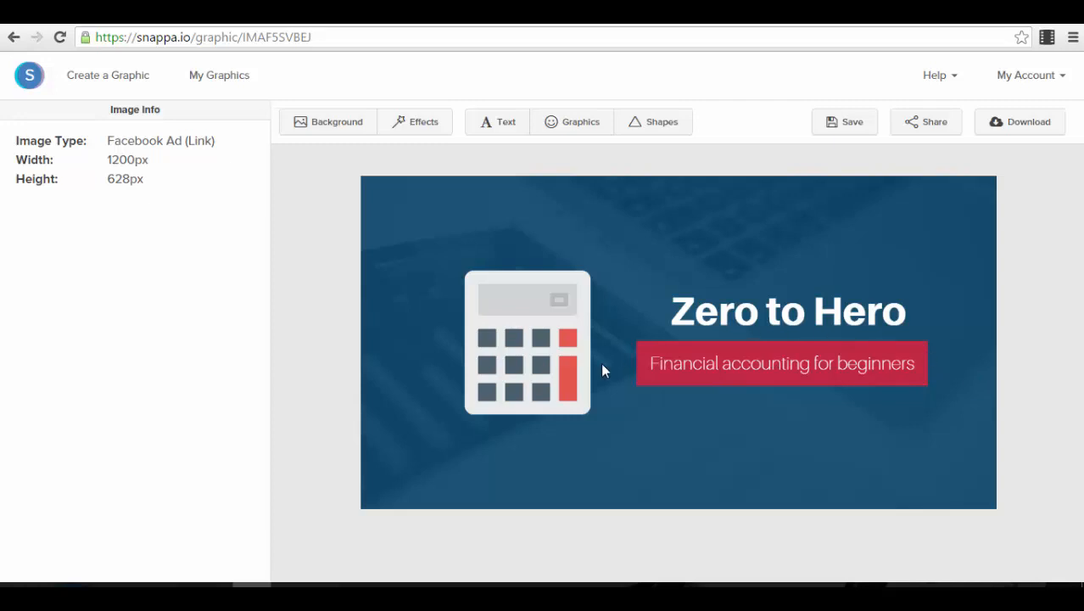
Step: Try out the font, size and opacity options on the "Financial accounting for beginners" text
{"action": "left_click", "coordinate": [659, 365]}
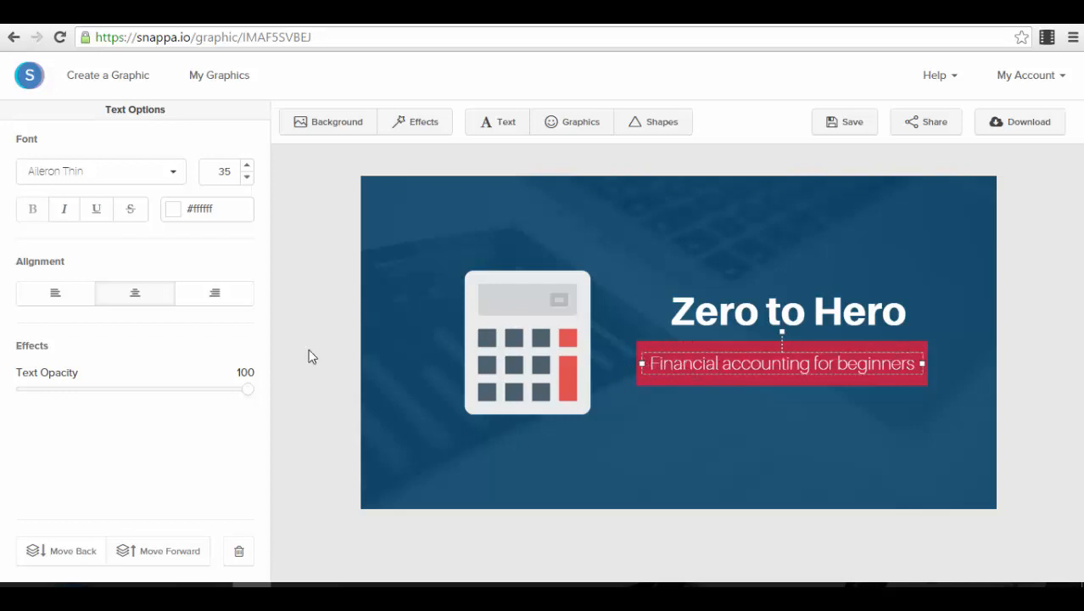
{"action": "left_click", "coordinate": [130, 177]}
{"action": "left_click", "coordinate": [170, 173]}
{"action": "left_click", "coordinate": [246, 166]}
{"action": "left_click", "coordinate": [247, 178]}
{"action": "left_click_drag", "start_coordinate": [246, 390], "coordinate": [333, 399]}
Step: Try out the Color Overlay and Blur effects on the template's background
{"action": "left_click", "coordinate": [426, 123]}
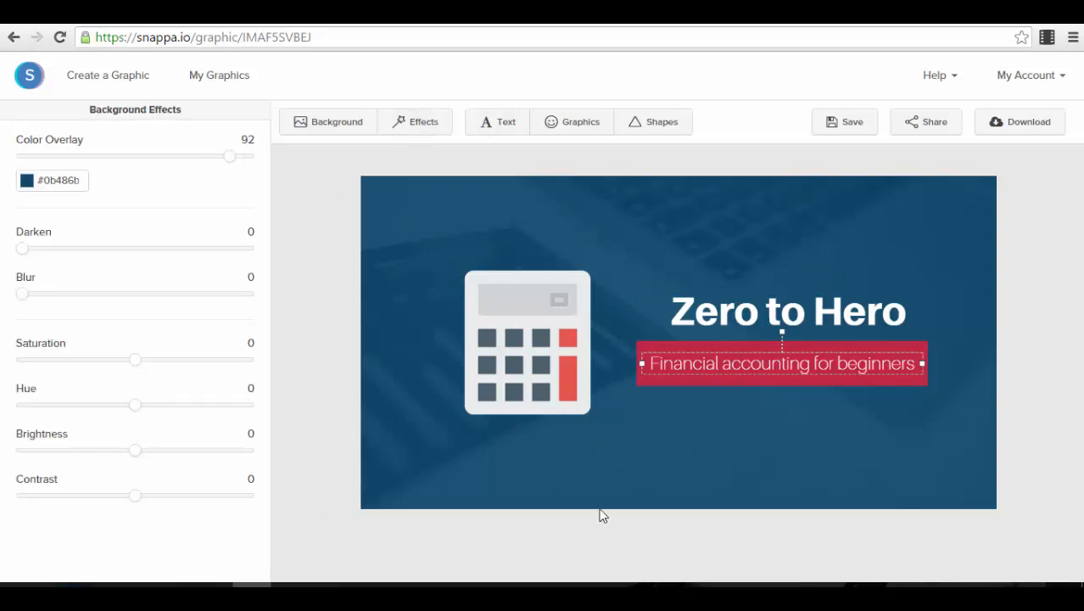
{"action": "mouse_move", "coordinate": [225, 157]}
{"action": "left_mouse_down"}
{"action": "mouse_move", "coordinate": [128, 162]}
{"action": "mouse_move", "coordinate": [209, 160]}
{"action": "mouse_move", "coordinate": [205, 169]}
{"action": "mouse_move", "coordinate": [74, 169]}
{"action": "mouse_move", "coordinate": [225, 177]}
{"action": "left_mouse_up"}
{"action": "mouse_move", "coordinate": [24, 297]}
{"action": "left_mouse_down"}
{"action": "mouse_move", "coordinate": [109, 303]}
{"action": "mouse_move", "coordinate": [5, 286]}
{"action": "left_mouse_up"}
Step: Try out the calculator graphic's opacity and view the text options of the "Zero to Hero" title
{"action": "left_click", "coordinate": [534, 298]}
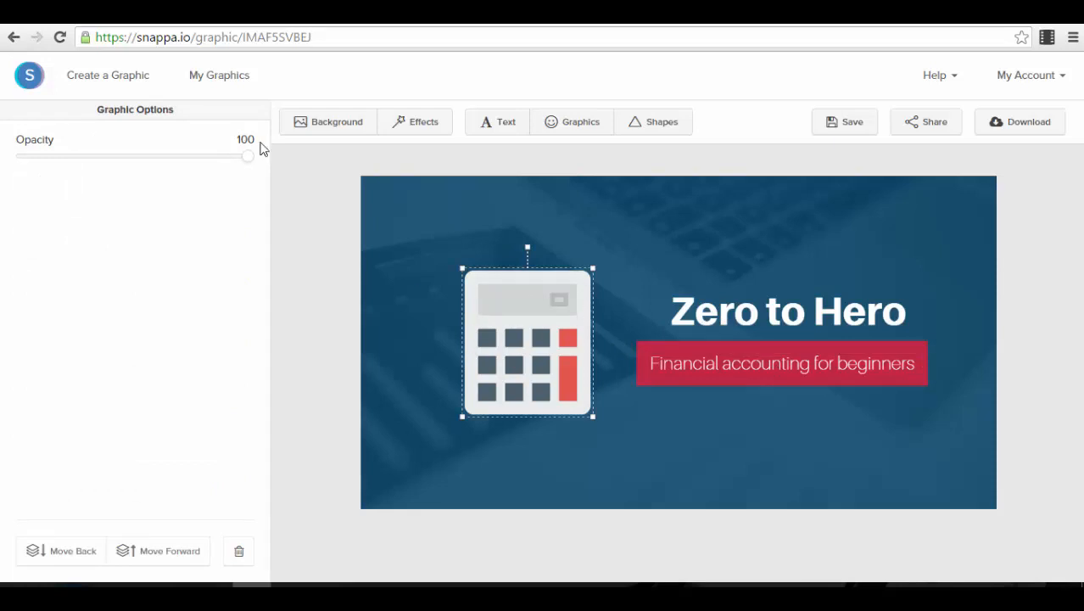
{"action": "left_click_drag", "start_coordinate": [248, 156], "coordinate": [334, 162]}
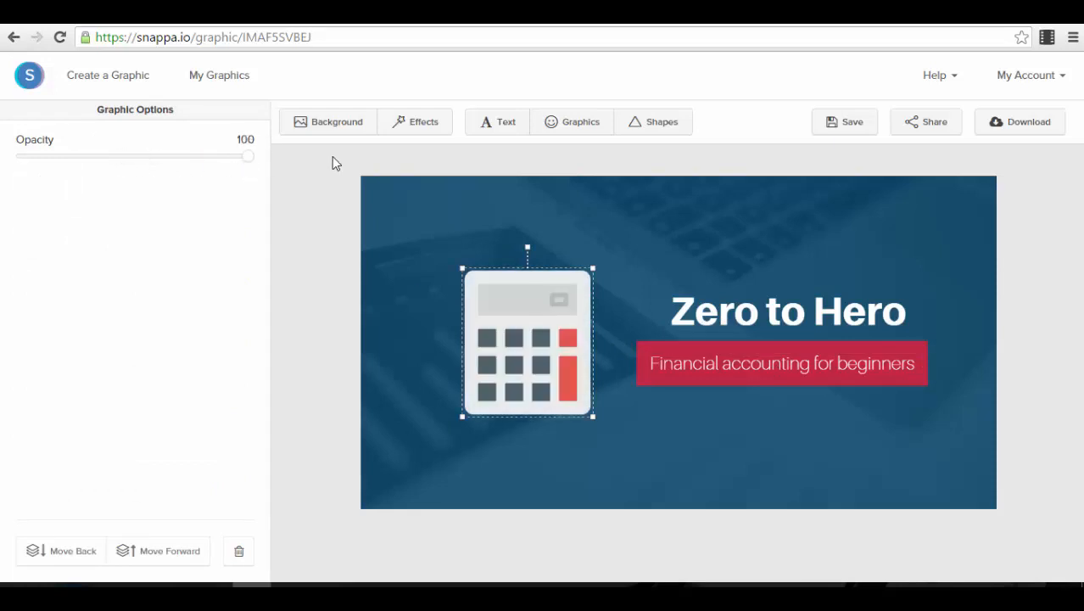
{"action": "left_click", "coordinate": [740, 312]}
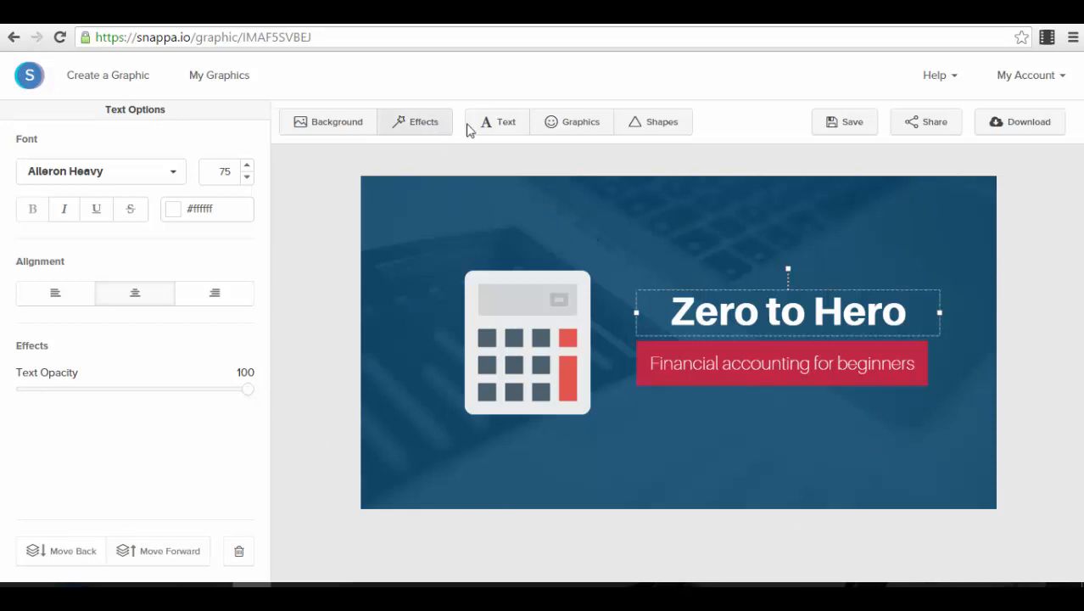
Step: Look through the stock background images and show the own media available for the background
{"action": "left_click", "coordinate": [322, 127]}
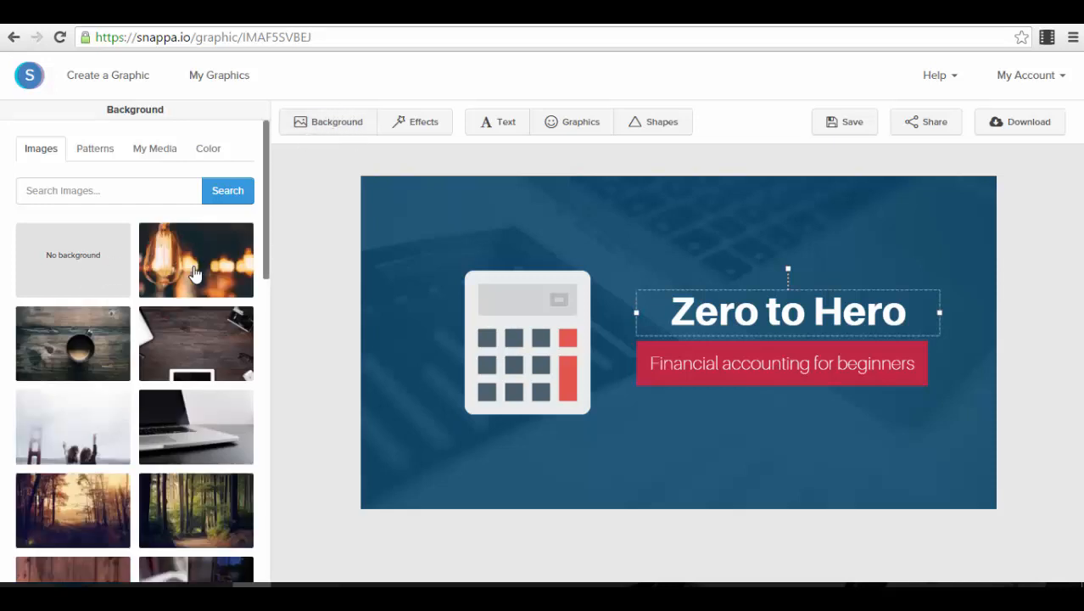
{"action": "scroll", "coordinate": [174, 373], "scroll_direction": "down", "scroll_amount": 3}
{"action": "scroll", "coordinate": [123, 255], "scroll_direction": "down", "scroll_amount": 1}
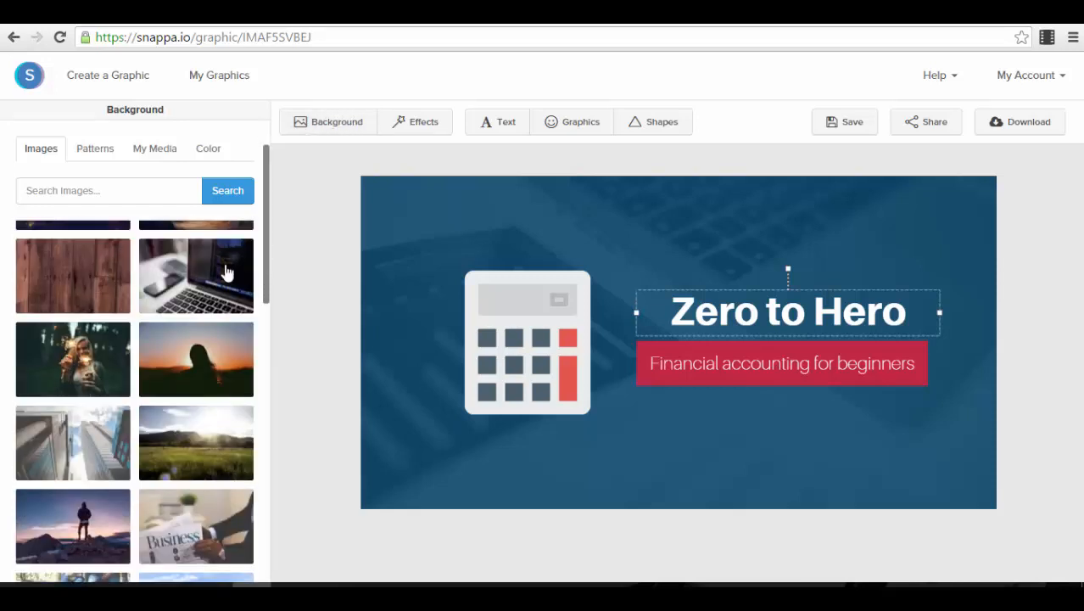
{"action": "scroll", "coordinate": [212, 322], "scroll_direction": "down", "scroll_amount": 5}
{"action": "scroll", "coordinate": [185, 338], "scroll_direction": "down", "scroll_amount": 5}
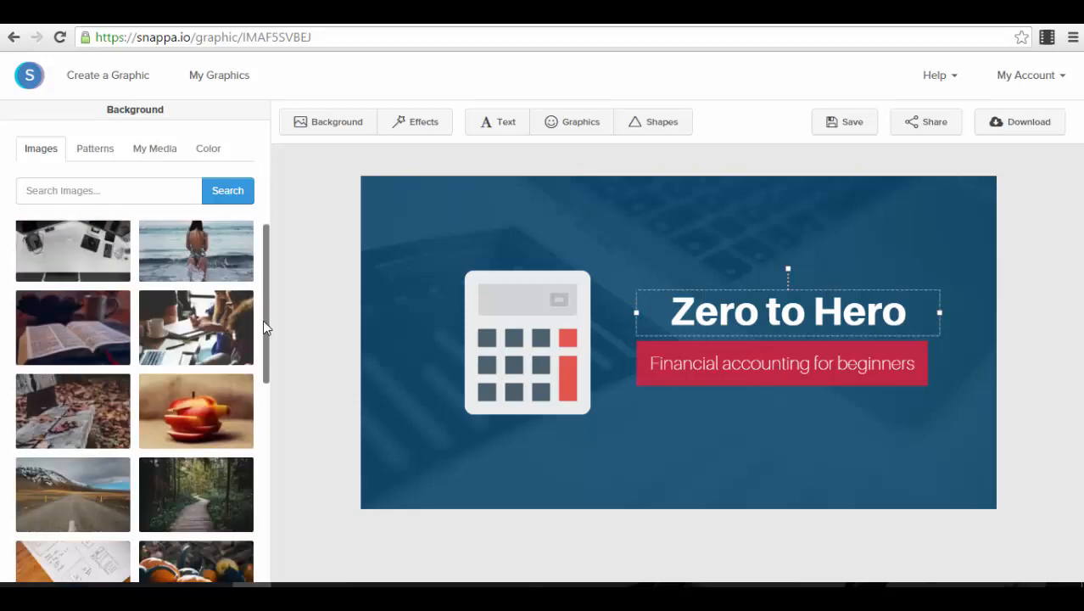
{"action": "left_click_drag", "start_coordinate": [269, 292], "coordinate": [272, 363]}
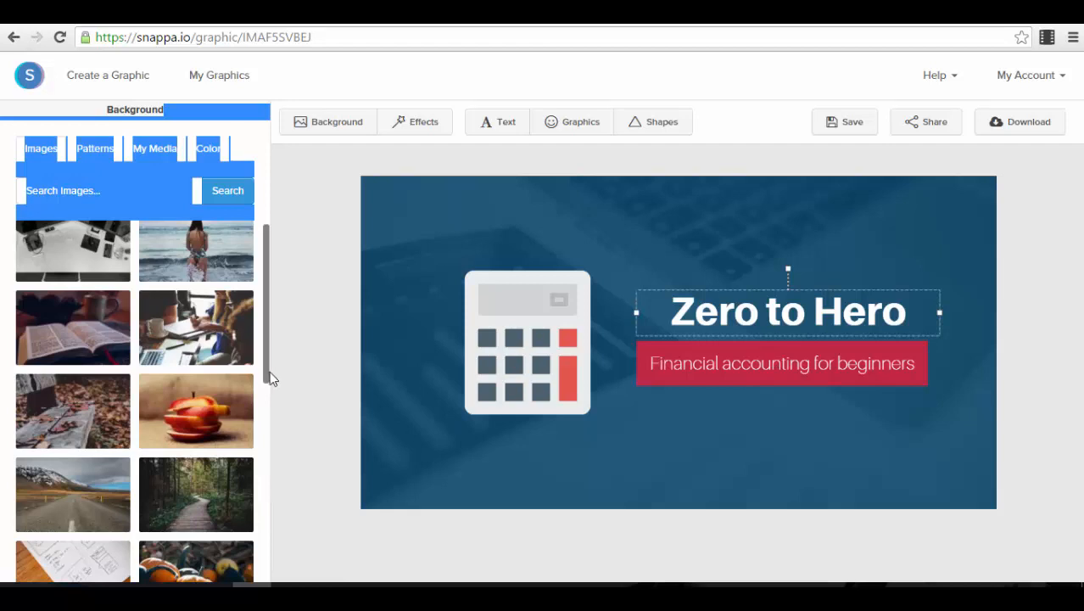
{"action": "left_click", "coordinate": [315, 341]}
{"action": "left_click", "coordinate": [166, 157]}
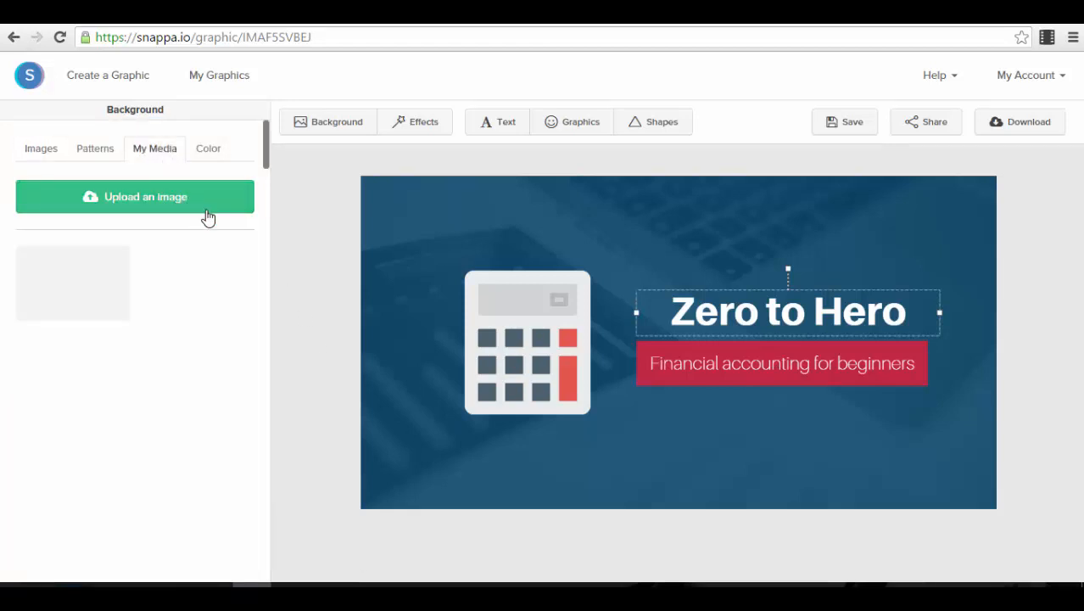
Step: Try the light bulb photo as the background and replace it with the stock photo of a coffee cup on dark wood
{"action": "left_click", "coordinate": [48, 148]}
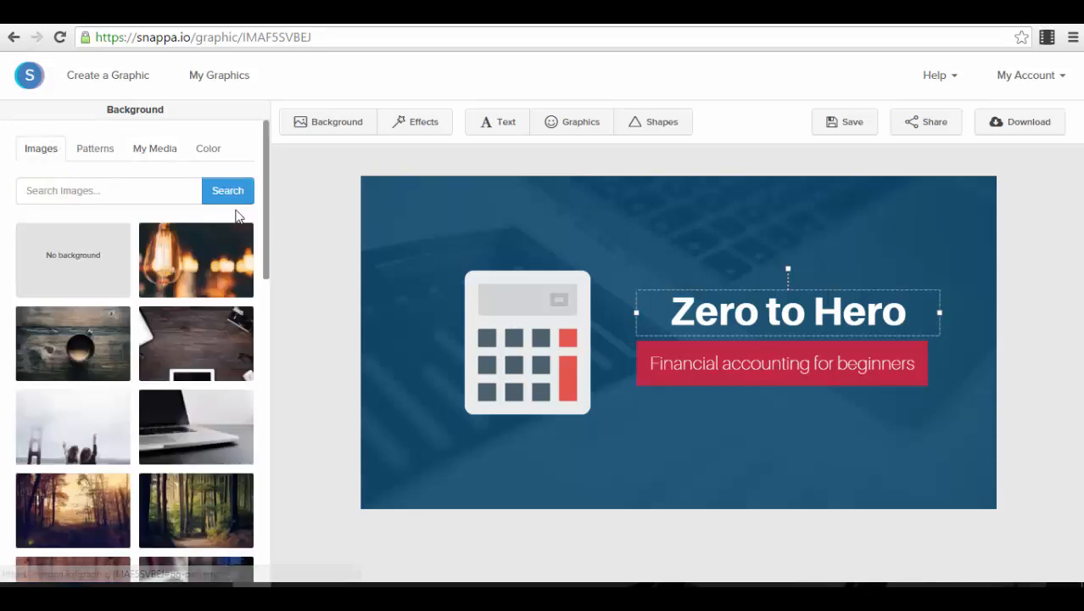
{"action": "left_click", "coordinate": [201, 264]}
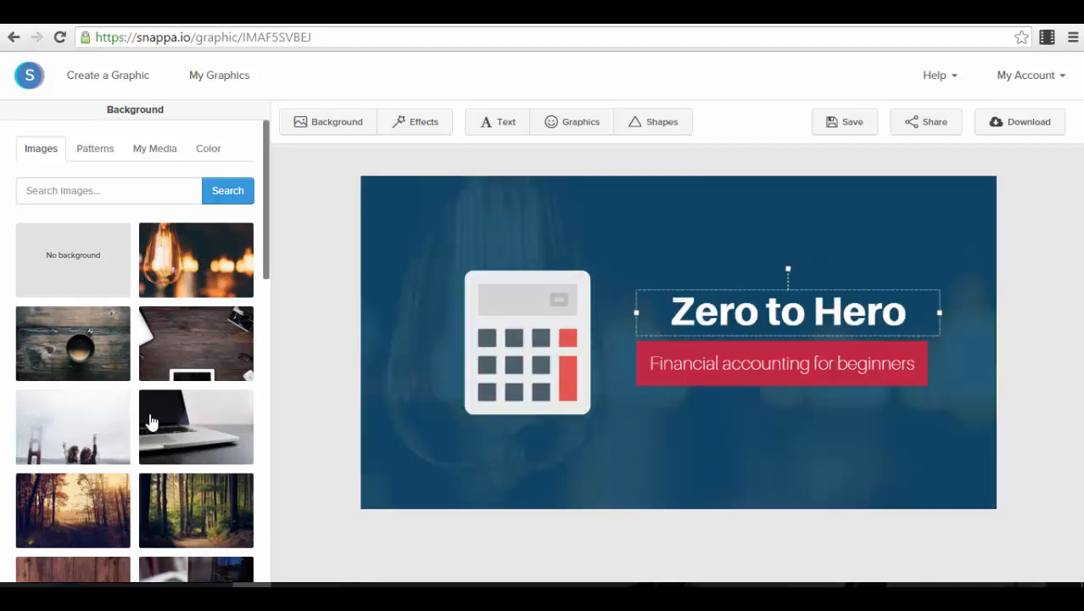
{"action": "scroll", "coordinate": [136, 373], "scroll_direction": "down", "scroll_amount": 1}
{"action": "left_click", "coordinate": [102, 292]}
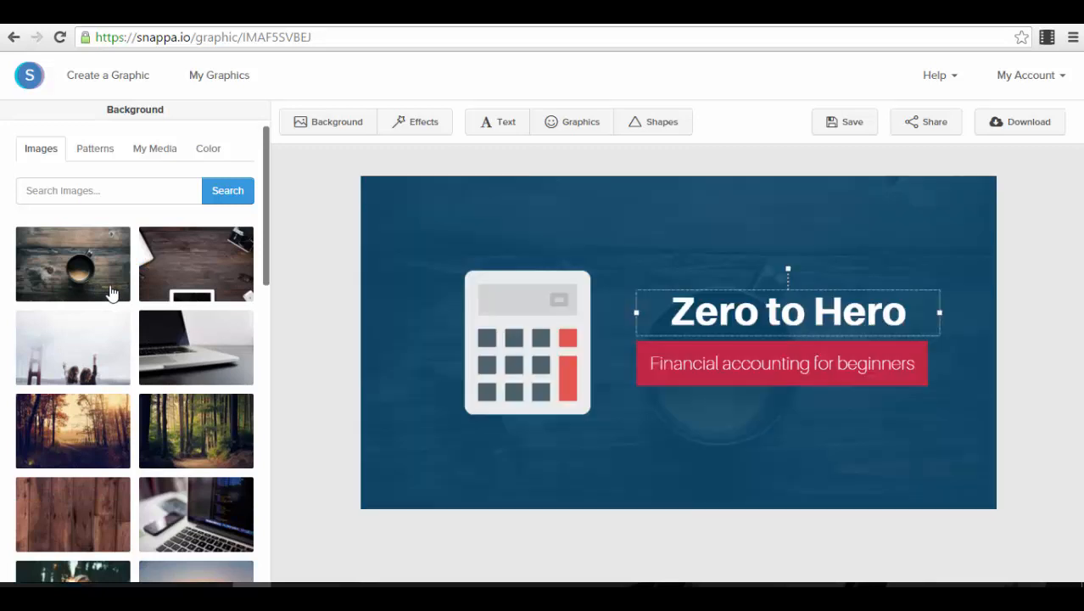
Step: Look through the available background patterns and show the background color option
{"action": "left_click", "coordinate": [88, 157]}
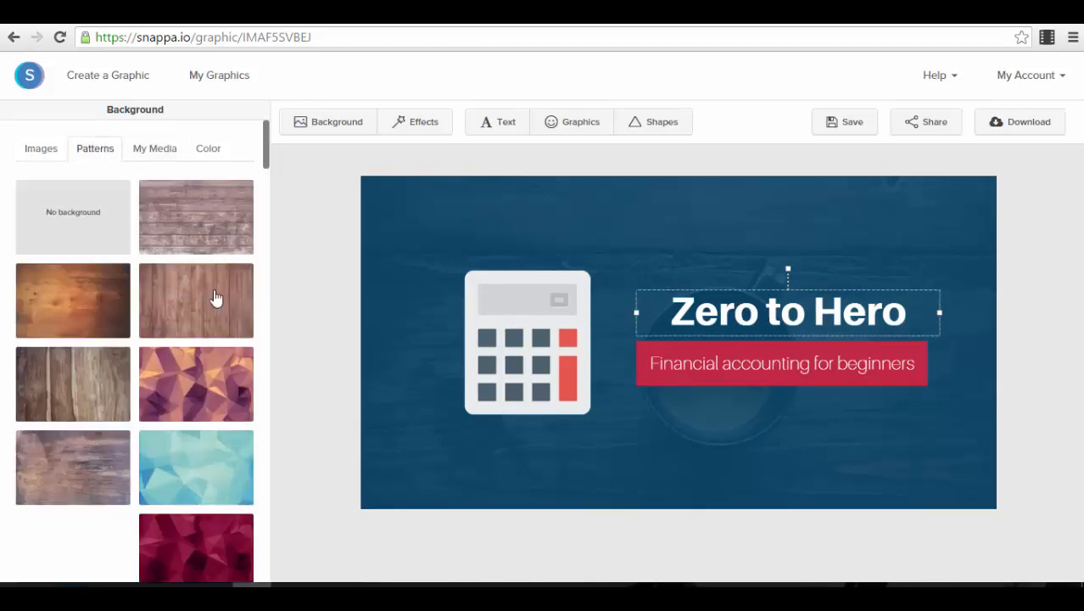
{"action": "scroll", "coordinate": [216, 298], "scroll_direction": "down", "scroll_amount": 1}
{"action": "scroll", "coordinate": [216, 299], "scroll_direction": "down", "scroll_amount": 10}
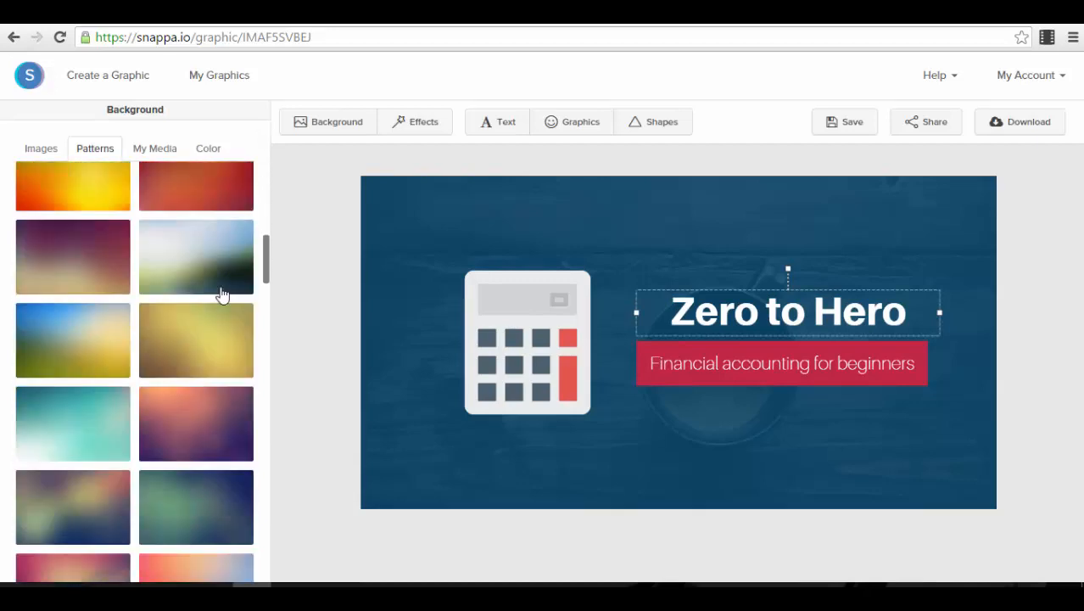
{"action": "scroll", "coordinate": [218, 297], "scroll_direction": "down", "scroll_amount": 3}
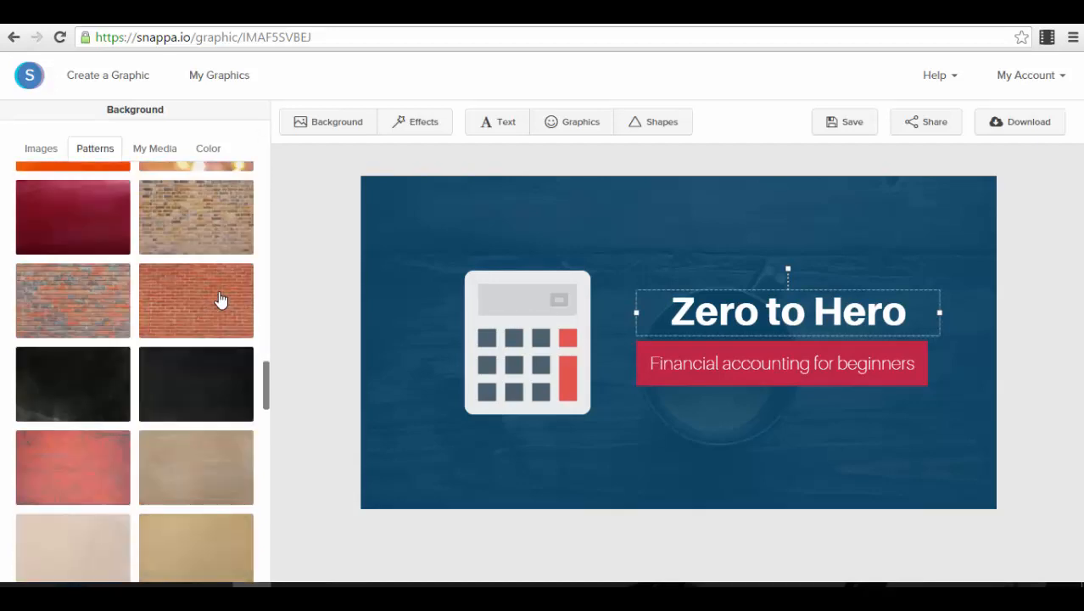
{"action": "scroll", "coordinate": [212, 298], "scroll_direction": "up", "scroll_amount": 5}
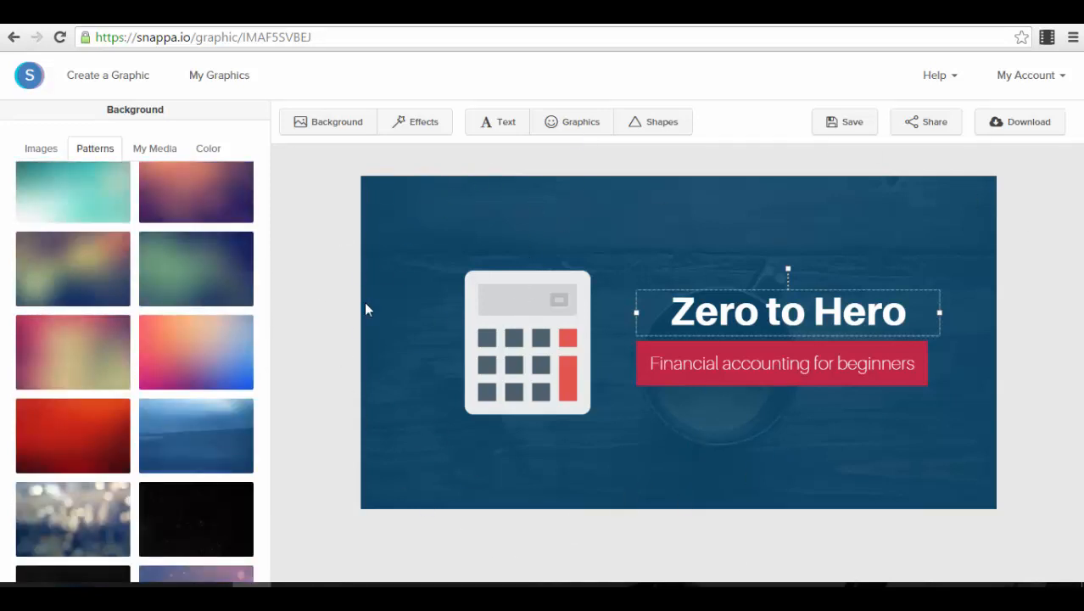
{"action": "left_click", "coordinate": [858, 252]}
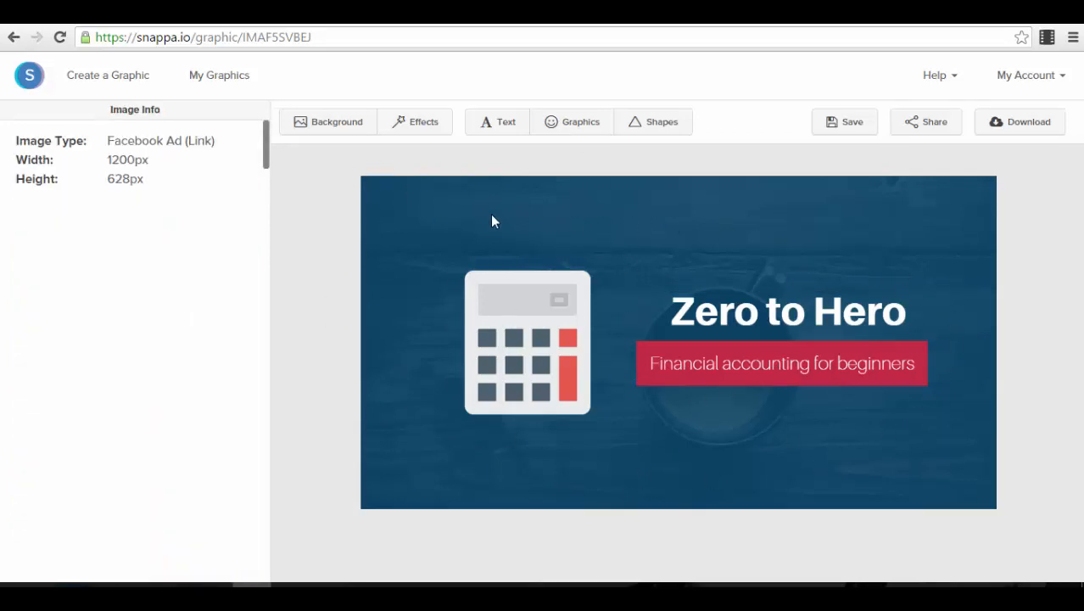
{"action": "left_click", "coordinate": [337, 127]}
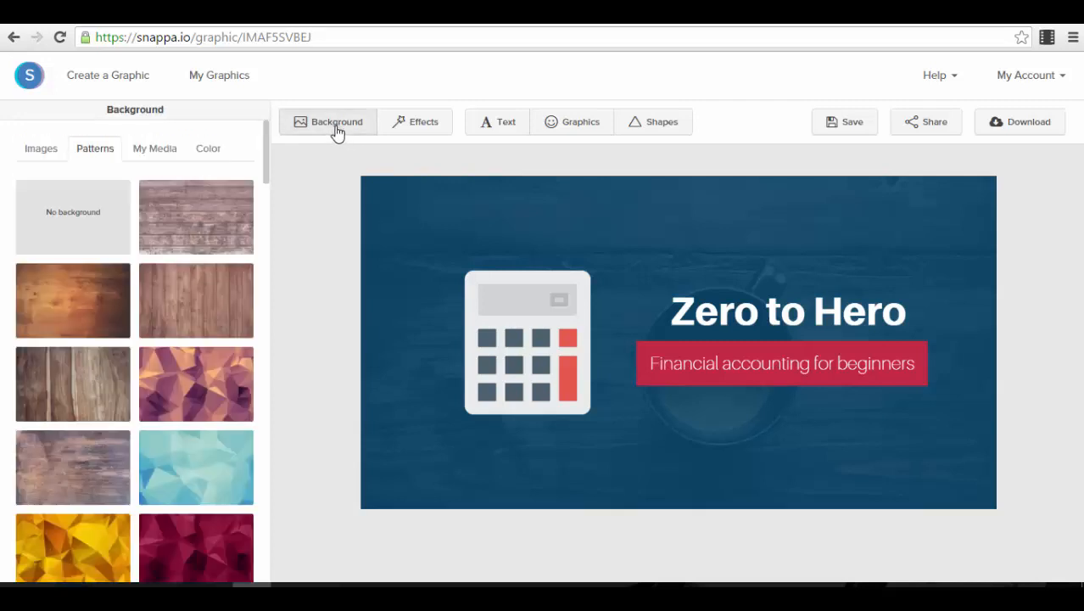
{"action": "scroll", "coordinate": [207, 279], "scroll_direction": "down", "scroll_amount": 4}
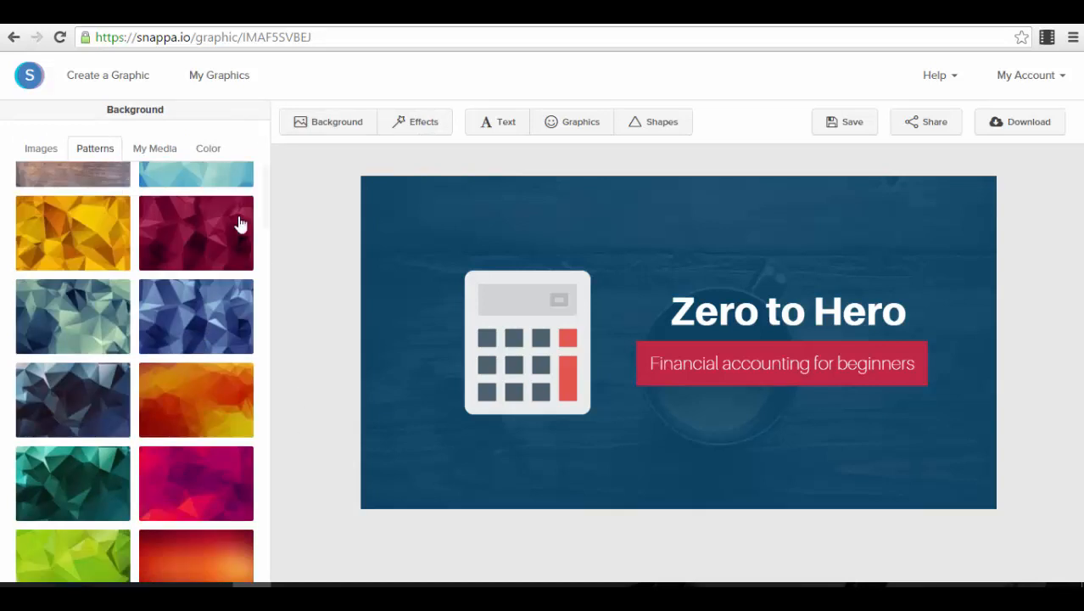
{"action": "left_click", "coordinate": [208, 148]}
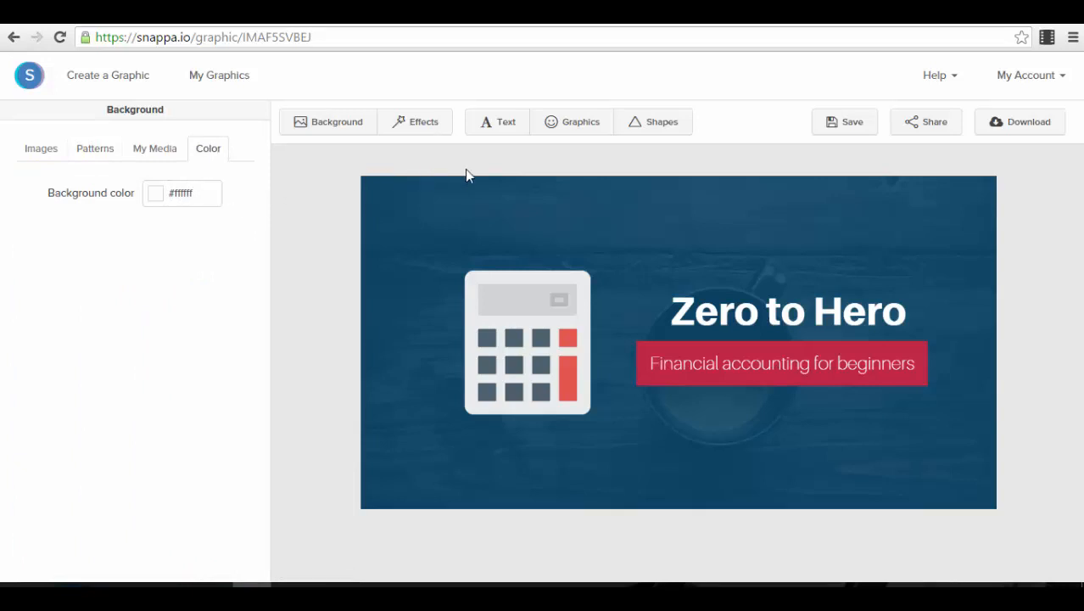
Step: Delete the calculator graphic from the ad template
{"action": "left_click", "coordinate": [563, 122]}
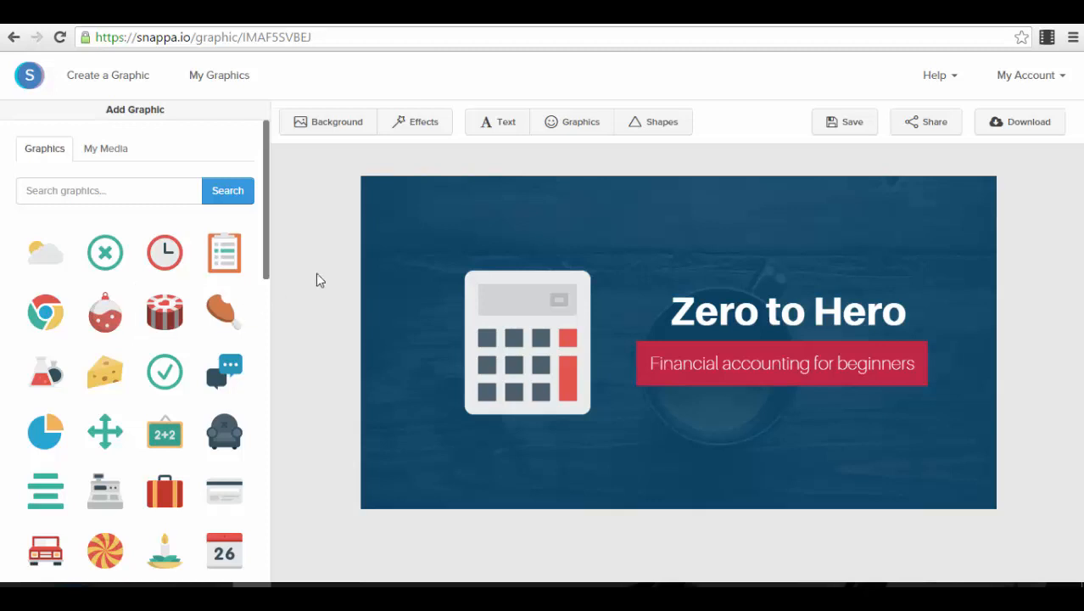
{"action": "left_click", "coordinate": [537, 318]}
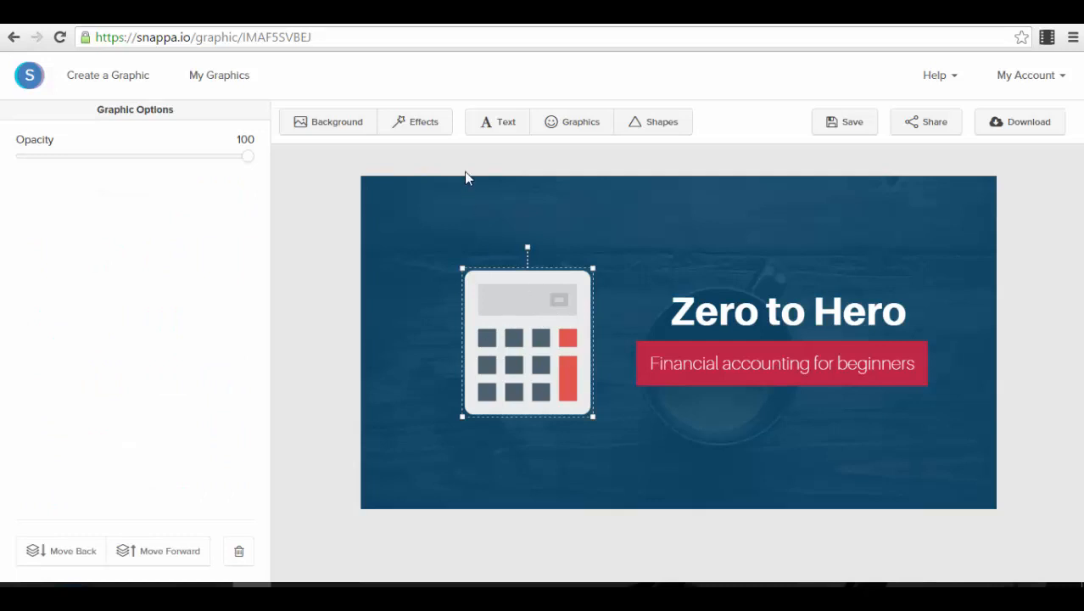
{"action": "left_click", "coordinate": [582, 127]}
{"action": "scroll", "coordinate": [212, 363], "scroll_direction": "down", "scroll_amount": 5}
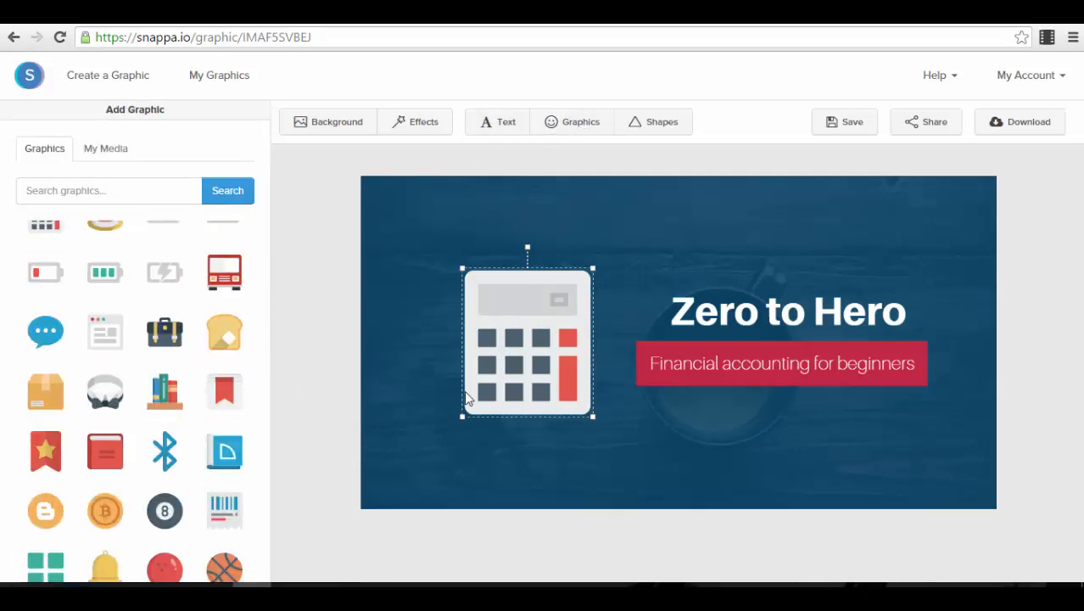
{"action": "key", "text": "Delete"}
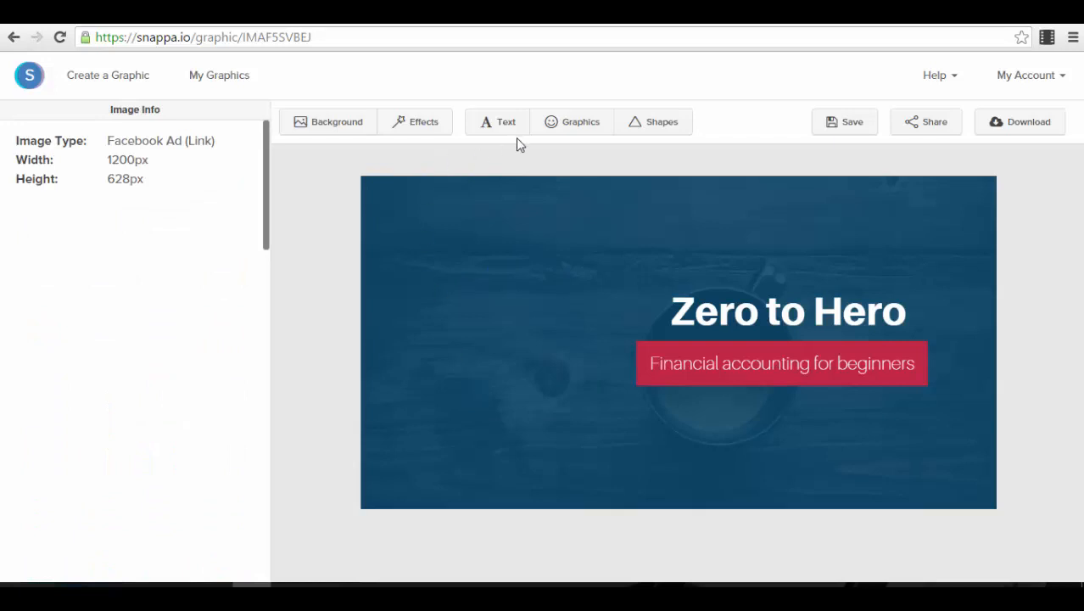
Step: Add the red and white calendar graphic showing 26 and place it beside the title, where the calculator was
{"action": "left_click", "coordinate": [553, 125]}
{"action": "scroll", "coordinate": [106, 377], "scroll_direction": "down", "scroll_amount": 1}
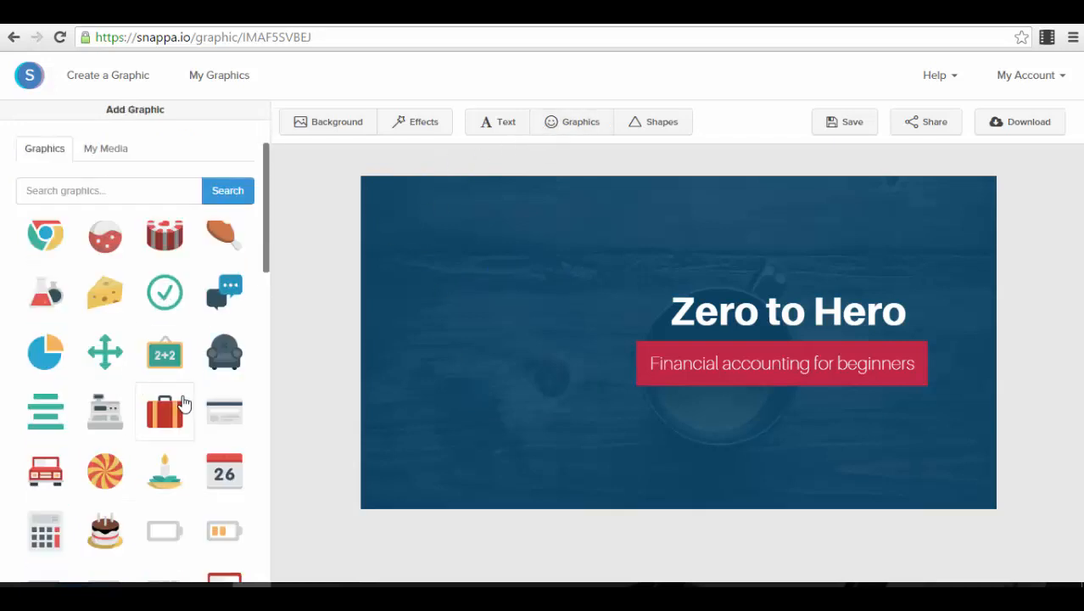
{"action": "scroll", "coordinate": [183, 401], "scroll_direction": "down", "scroll_amount": 1}
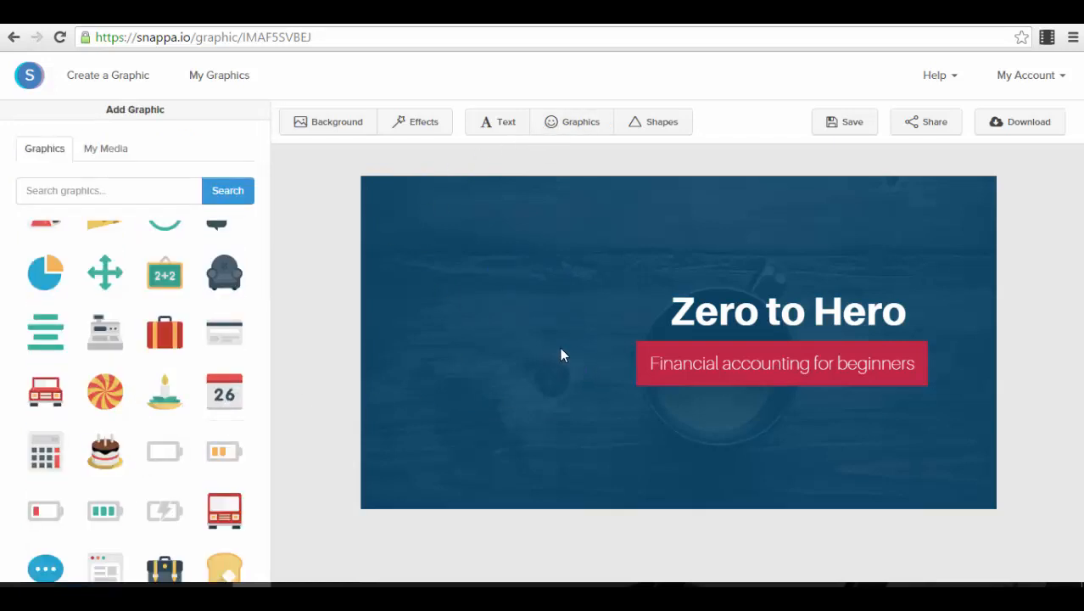
{"action": "left_click", "coordinate": [223, 399]}
{"action": "left_click_drag", "start_coordinate": [675, 348], "coordinate": [602, 417]}
{"action": "left_click_drag", "start_coordinate": [562, 382], "coordinate": [542, 363]}
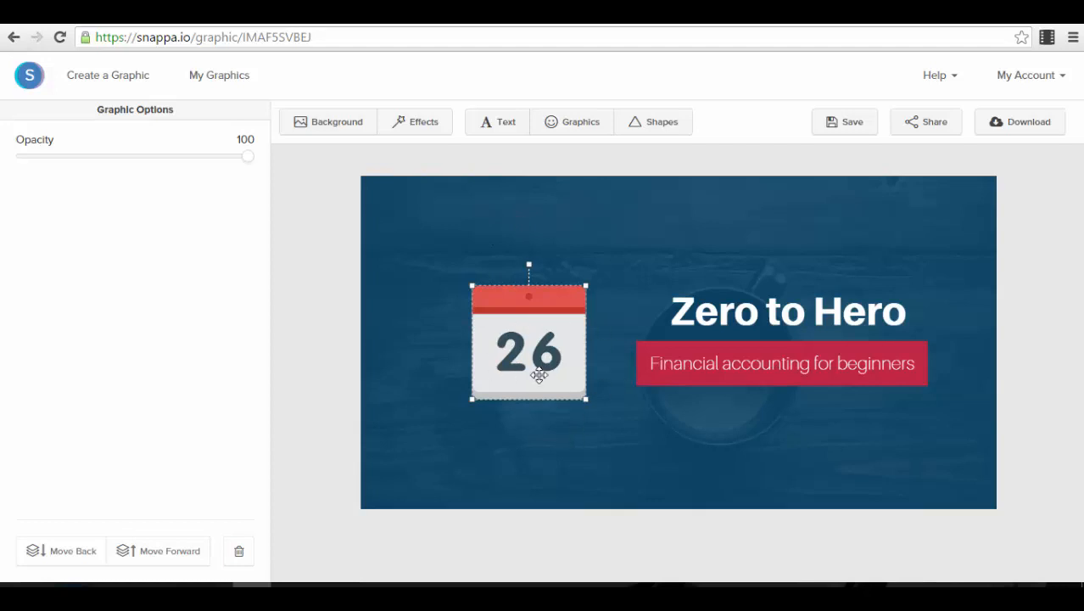
Step: Browse the library of ready-made graphics to examine the variety of icons that can be added to the ad
{"action": "left_click", "coordinate": [561, 132]}
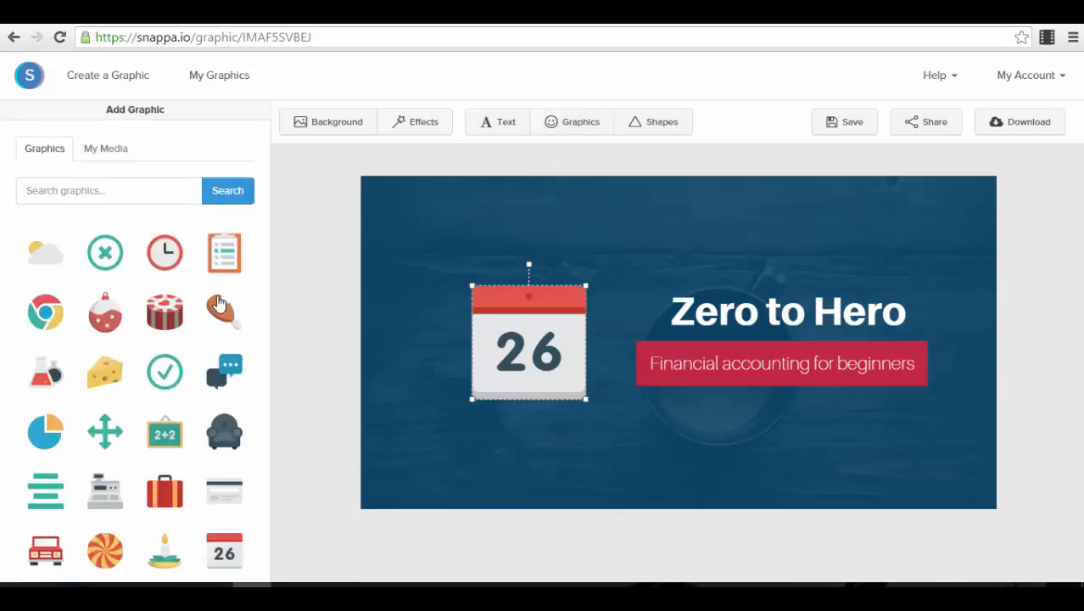
{"action": "scroll", "coordinate": [133, 398], "scroll_direction": "down", "scroll_amount": 2}
{"action": "scroll", "coordinate": [246, 428], "scroll_direction": "down", "scroll_amount": 3}
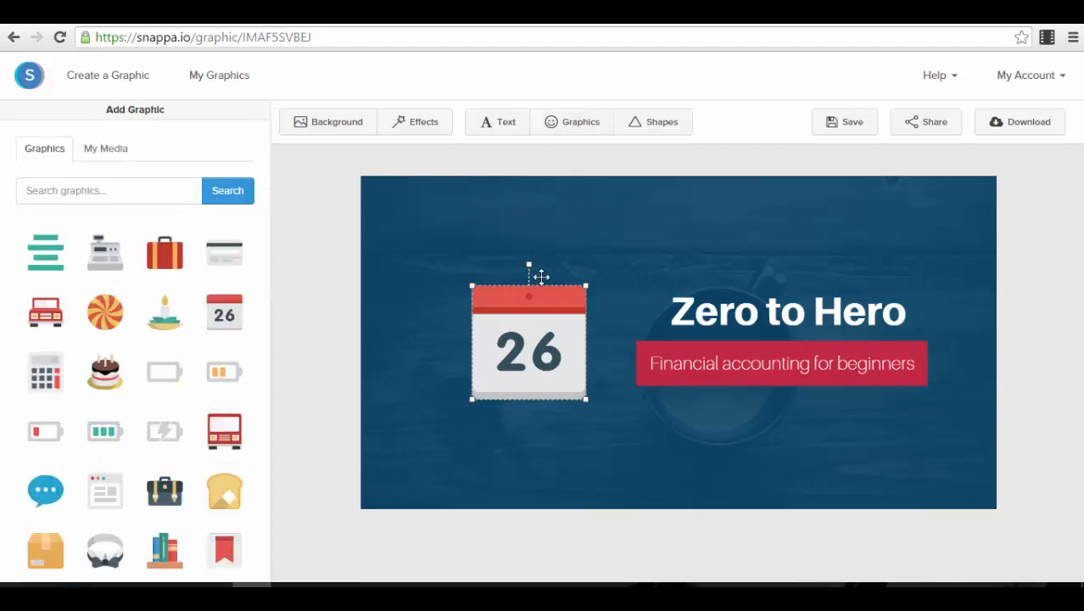
{"action": "scroll", "coordinate": [184, 396], "scroll_direction": "down", "scroll_amount": 3}
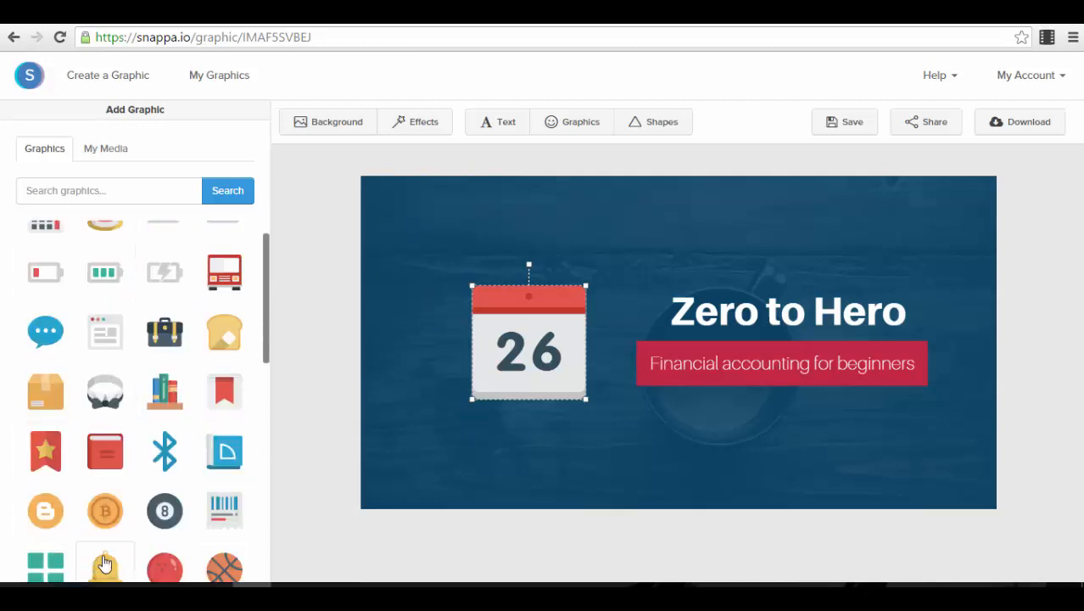
{"action": "scroll", "coordinate": [109, 456], "scroll_direction": "down", "scroll_amount": 3}
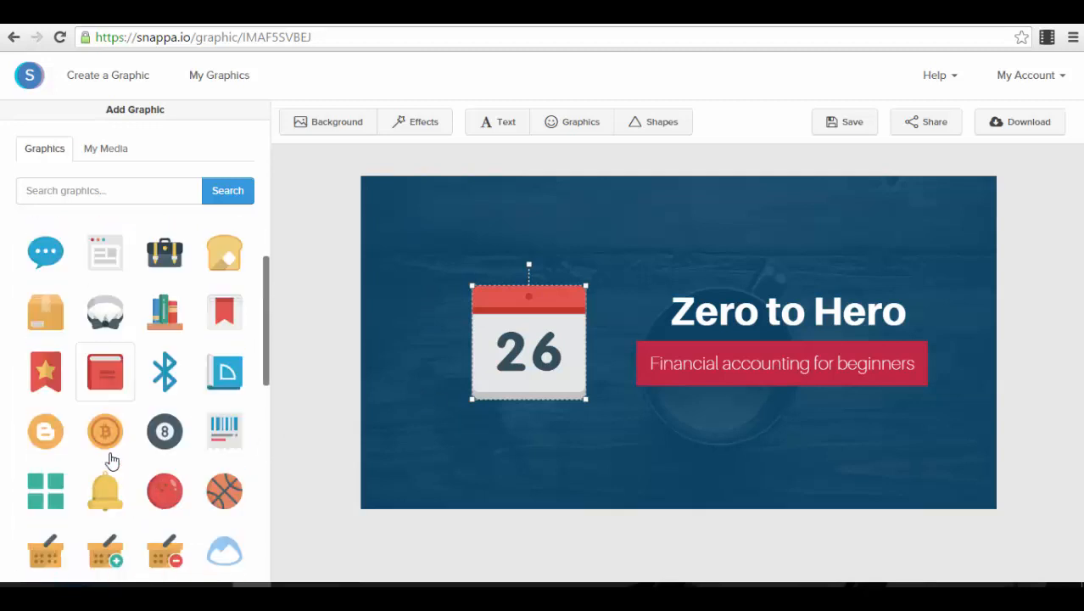
{"action": "scroll", "coordinate": [147, 440], "scroll_direction": "down", "scroll_amount": 3}
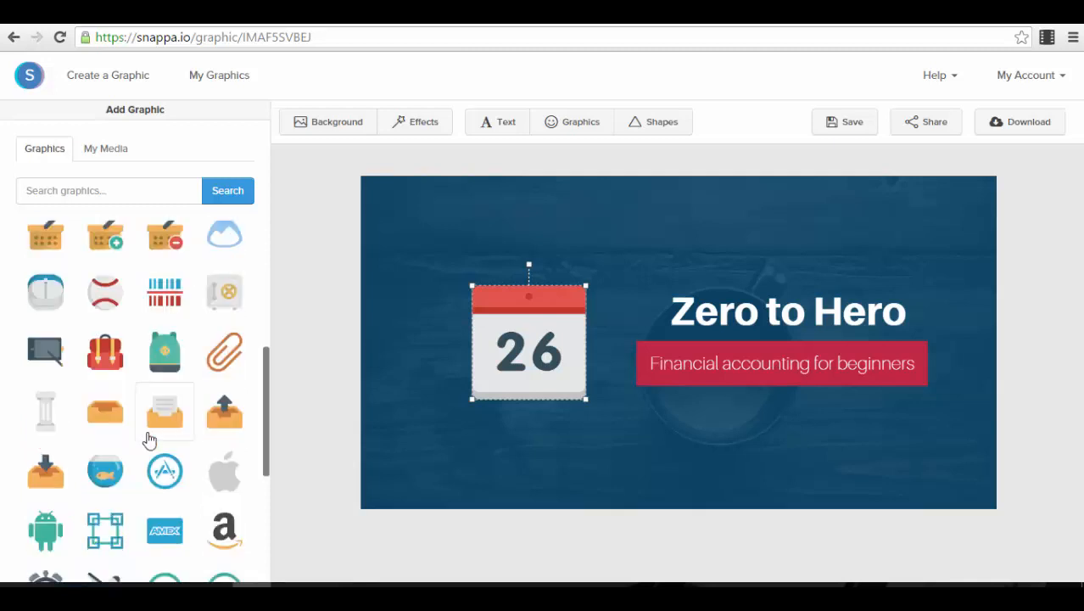
{"action": "scroll", "coordinate": [91, 506], "scroll_direction": "down", "scroll_amount": 3}
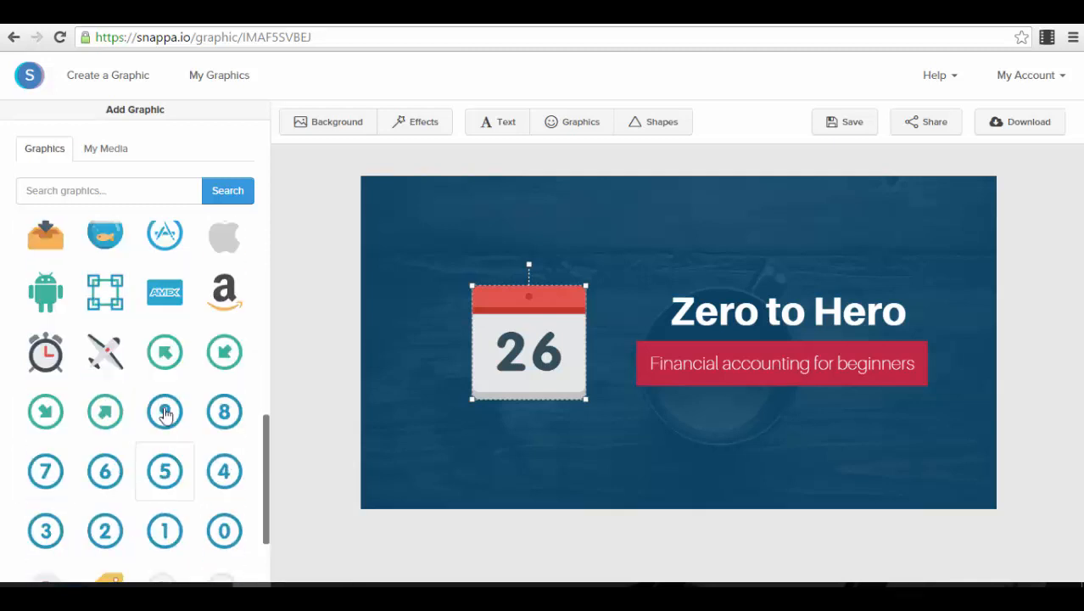
{"action": "scroll", "coordinate": [165, 322], "scroll_direction": "down", "scroll_amount": 2}
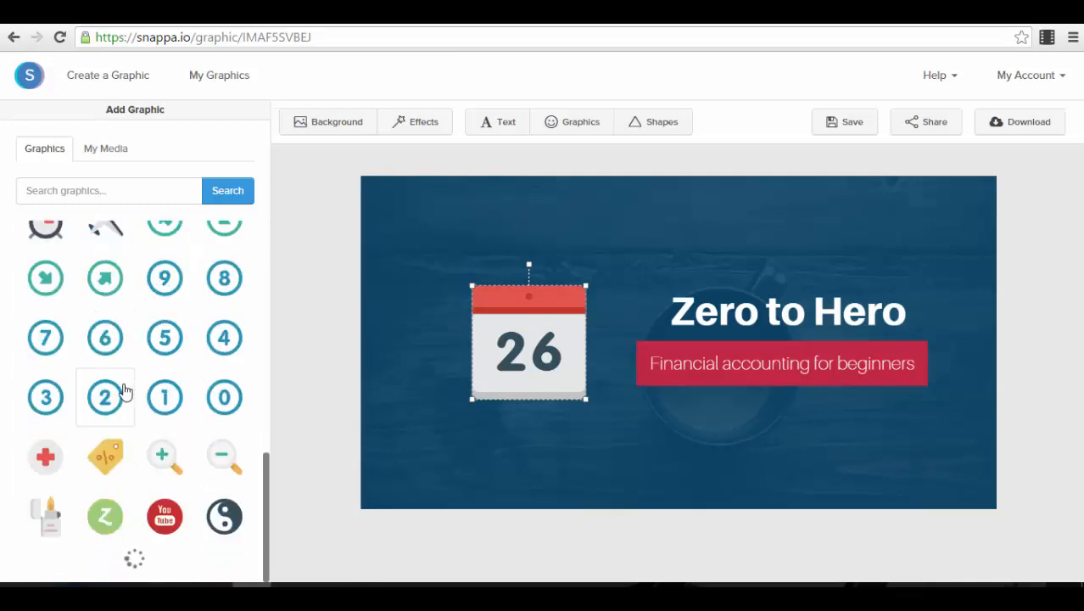
{"action": "scroll", "coordinate": [187, 428], "scroll_direction": "down", "scroll_amount": 2}
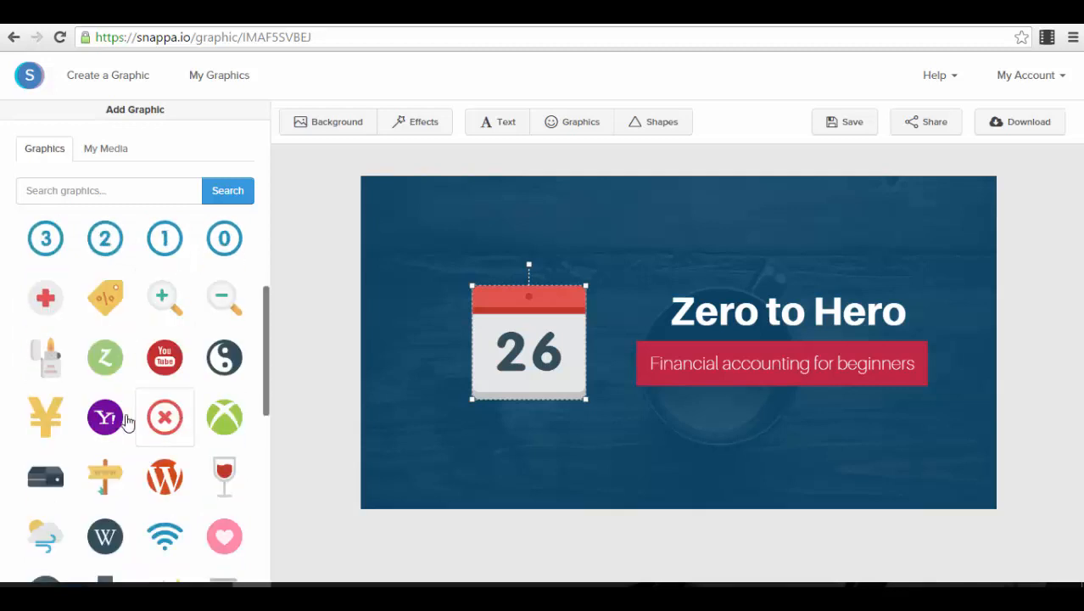
{"action": "scroll", "coordinate": [127, 420], "scroll_direction": "down", "scroll_amount": 3}
{"action": "scroll", "coordinate": [224, 457], "scroll_direction": "down", "scroll_amount": 1}
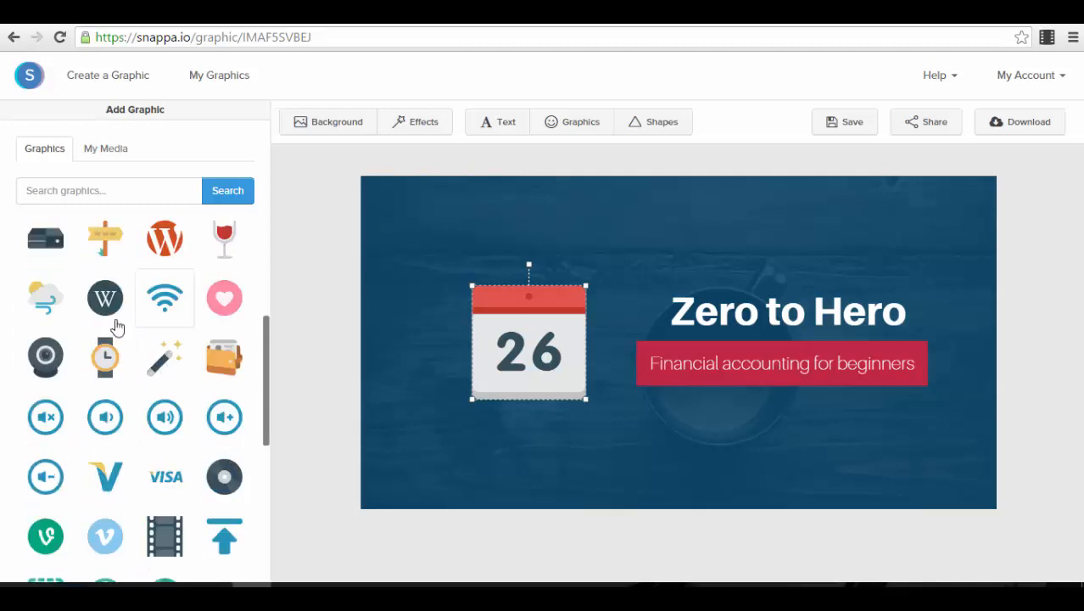
{"action": "scroll", "coordinate": [233, 390], "scroll_direction": "down", "scroll_amount": 3}
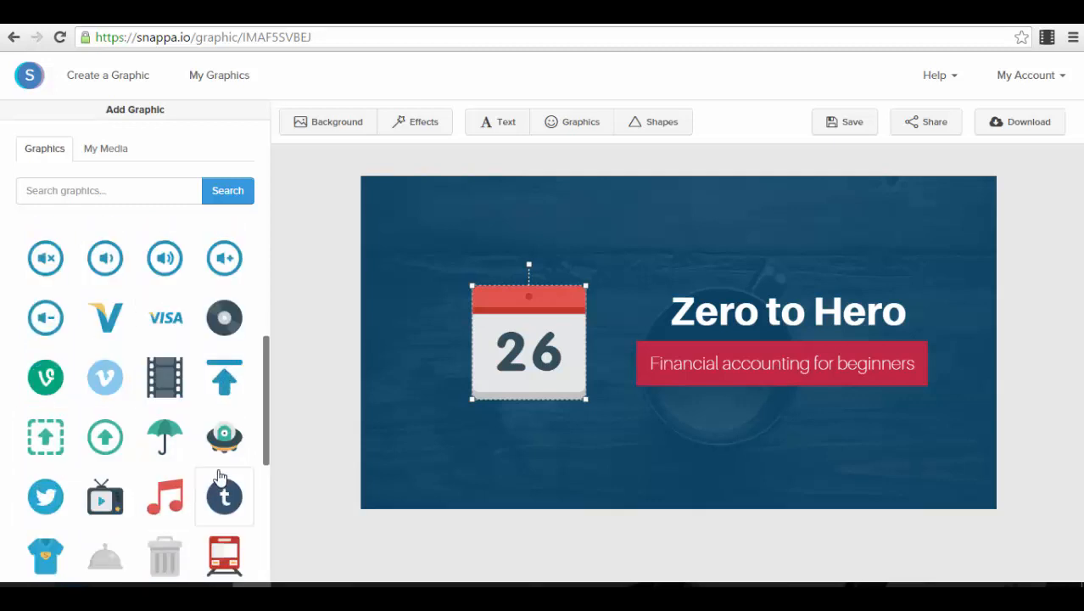
{"action": "scroll", "coordinate": [123, 453], "scroll_direction": "down", "scroll_amount": 4}
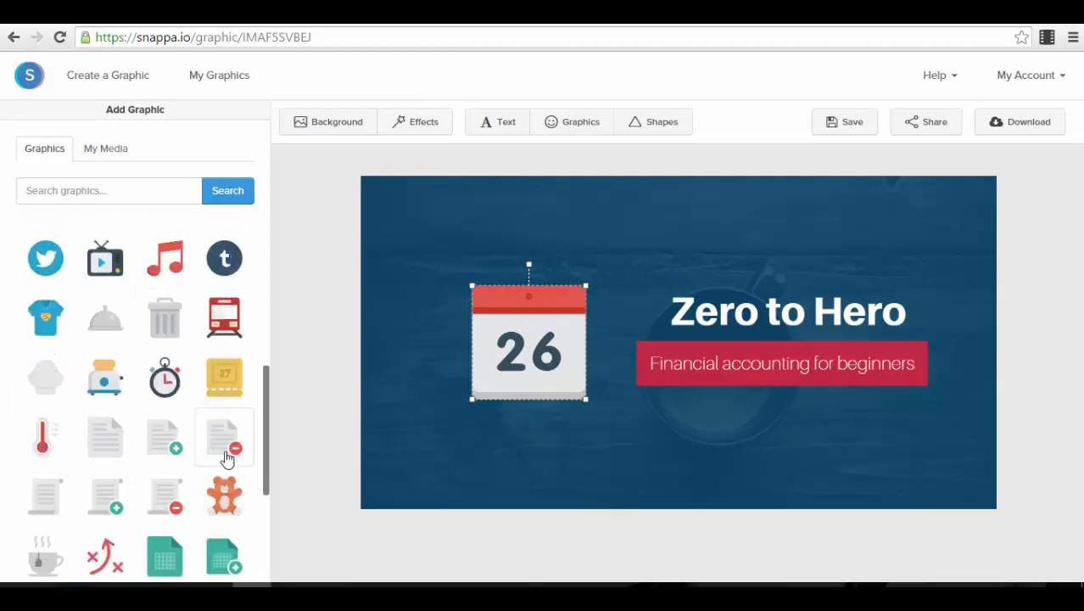
{"action": "scroll", "coordinate": [220, 468], "scroll_direction": "down", "scroll_amount": 4}
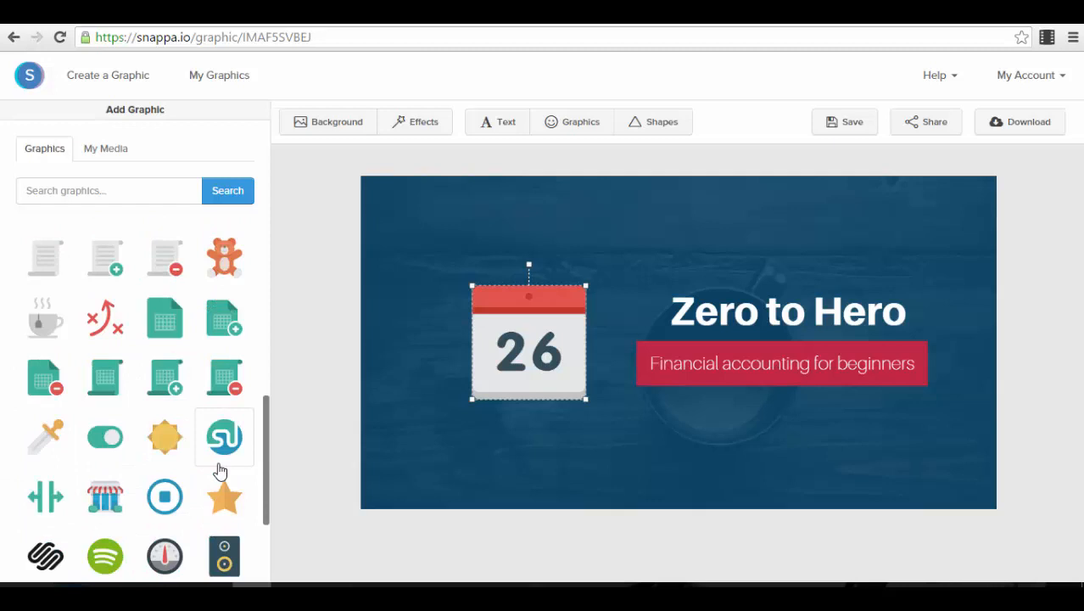
{"action": "scroll", "coordinate": [221, 470], "scroll_direction": "down", "scroll_amount": 5}
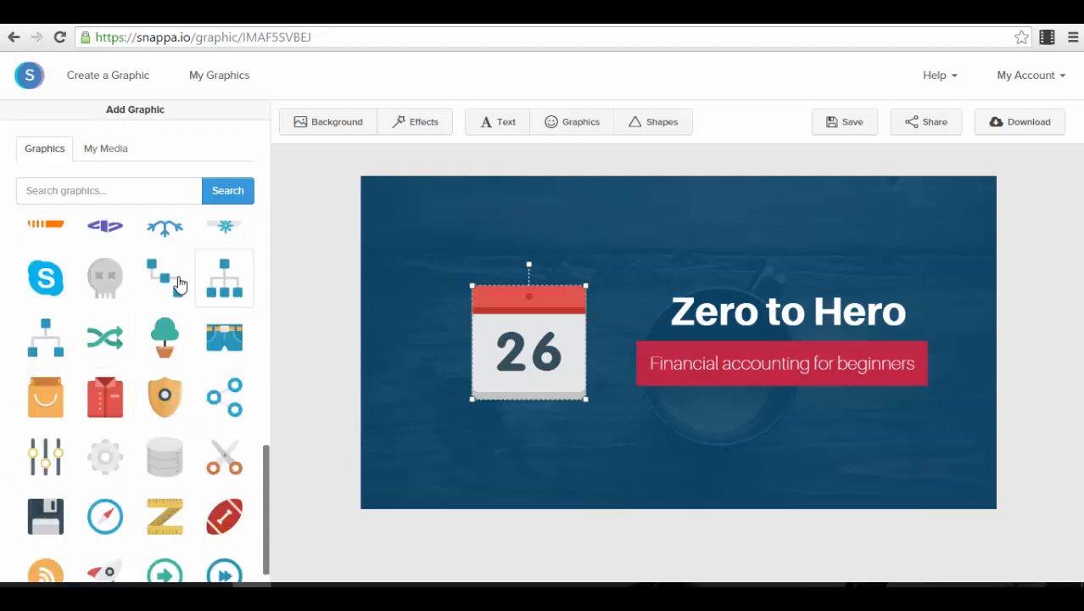
{"action": "scroll", "coordinate": [102, 368], "scroll_direction": "down", "scroll_amount": 1}
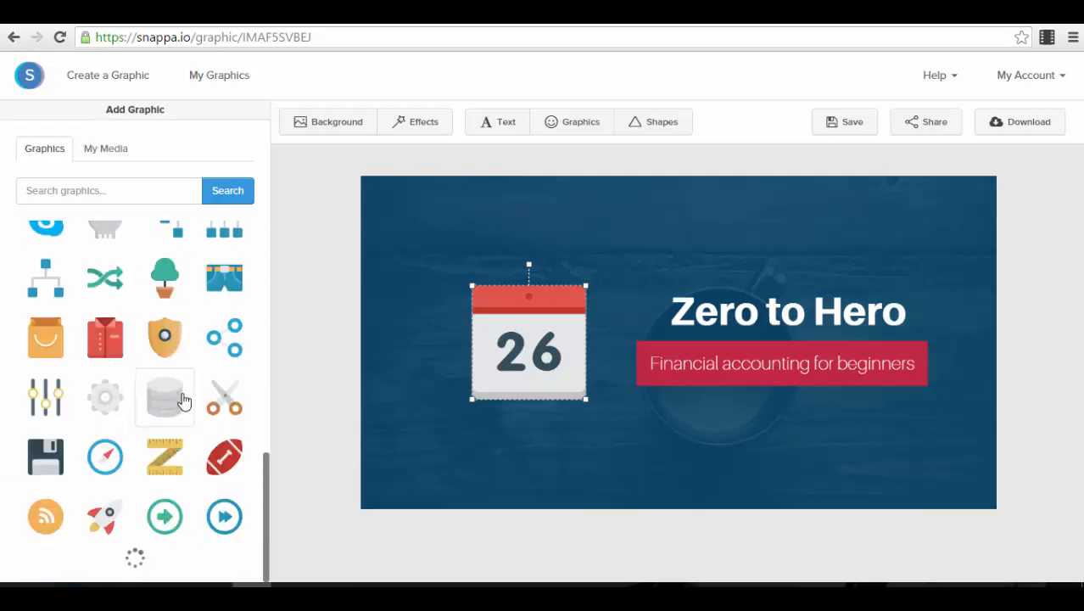
{"action": "scroll", "coordinate": [183, 398], "scroll_direction": "down", "scroll_amount": 10}
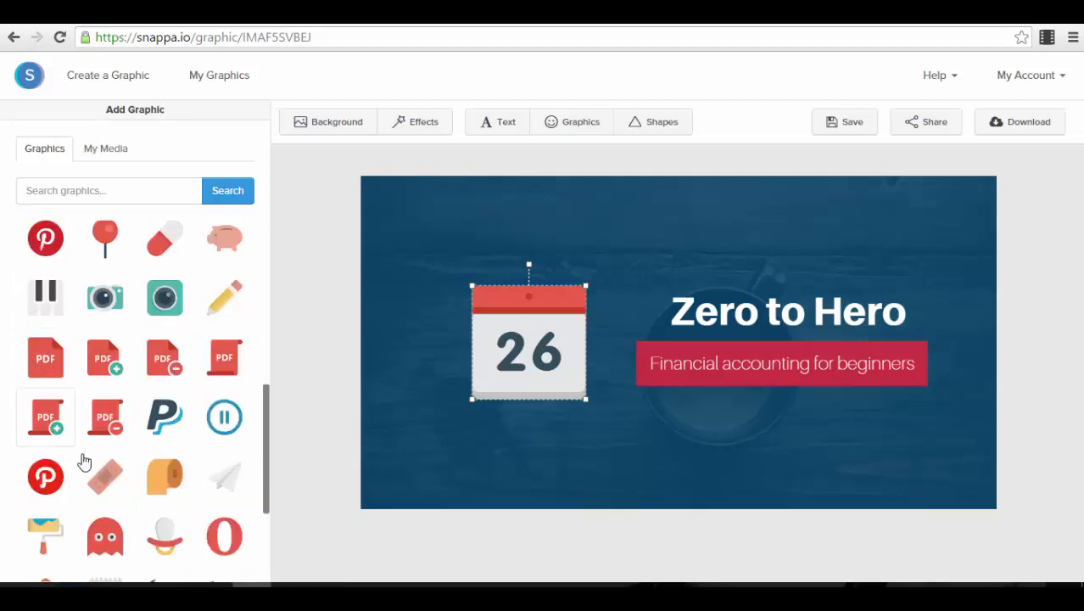
{"action": "scroll", "coordinate": [111, 322], "scroll_direction": "down", "scroll_amount": 3}
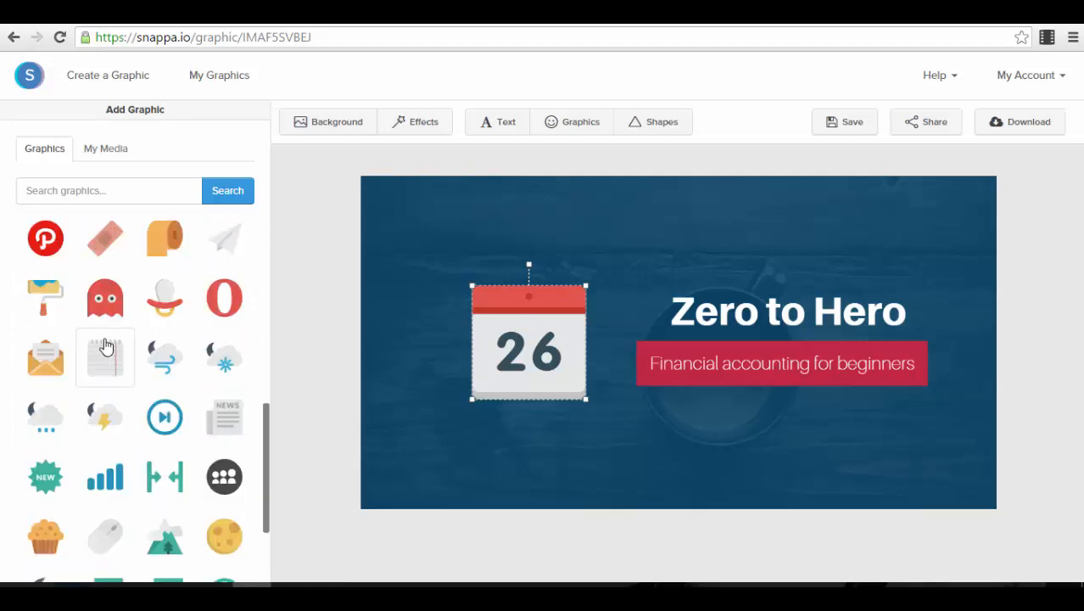
{"action": "scroll", "coordinate": [108, 348], "scroll_direction": "down", "scroll_amount": 10}
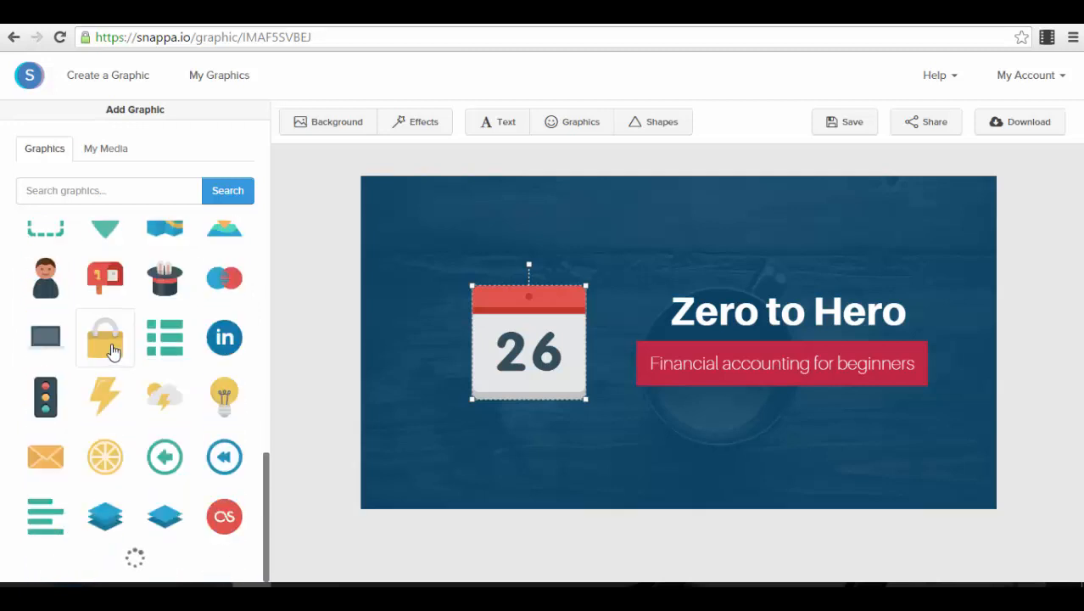
Step: Look through more of the ready-made graphics and show the collection of shapes that can be added to the ad
{"action": "scroll", "coordinate": [186, 335], "scroll_direction": "down", "scroll_amount": 5}
{"action": "scroll", "coordinate": [186, 338], "scroll_direction": "down", "scroll_amount": 1}
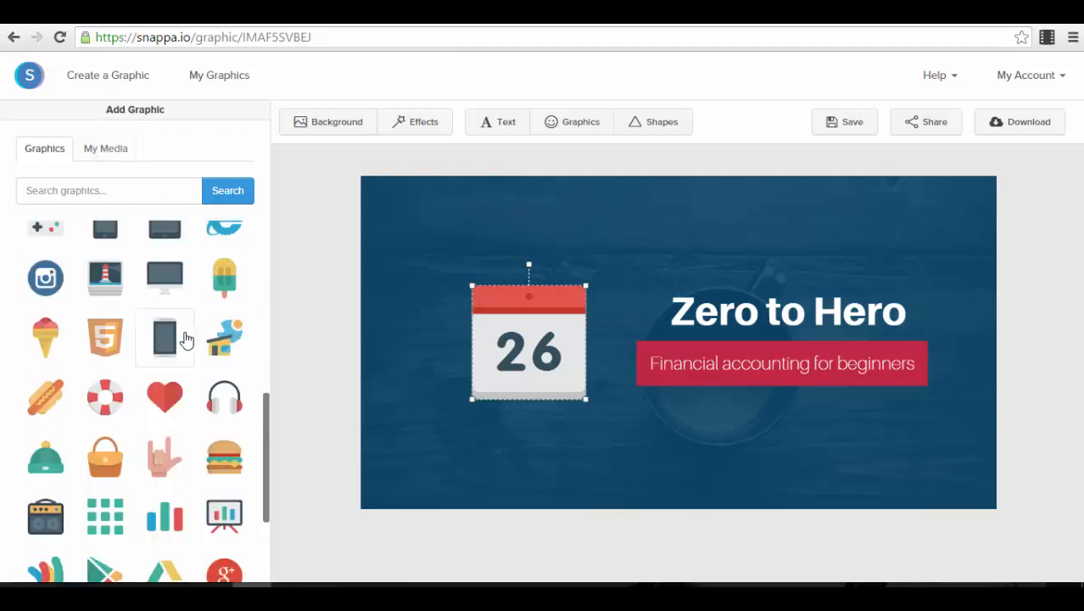
{"action": "scroll", "coordinate": [184, 341], "scroll_direction": "down", "scroll_amount": 4}
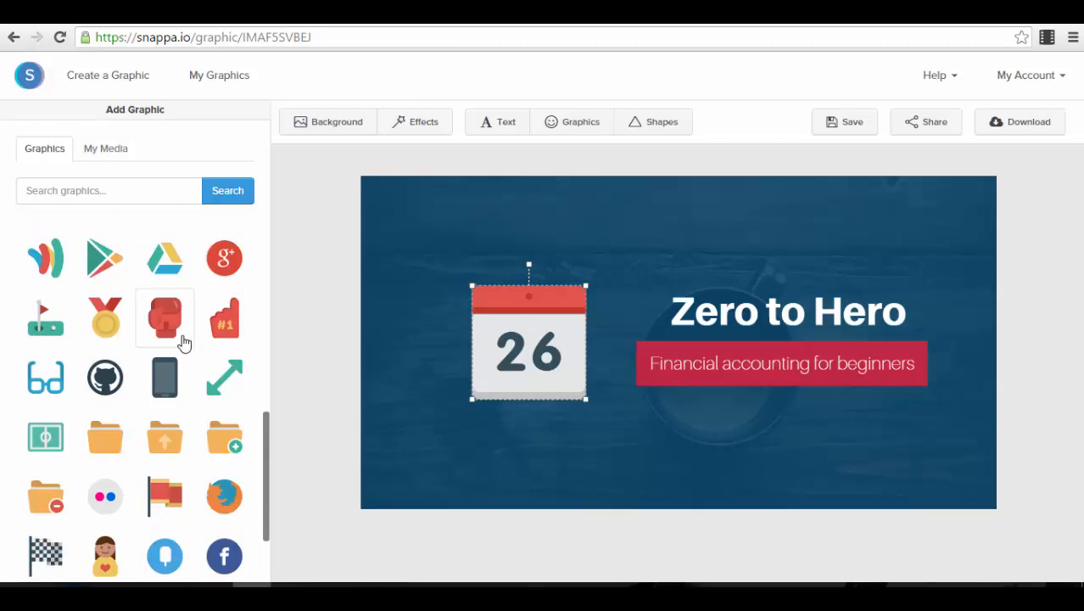
{"action": "scroll", "coordinate": [183, 343], "scroll_direction": "down", "scroll_amount": 10}
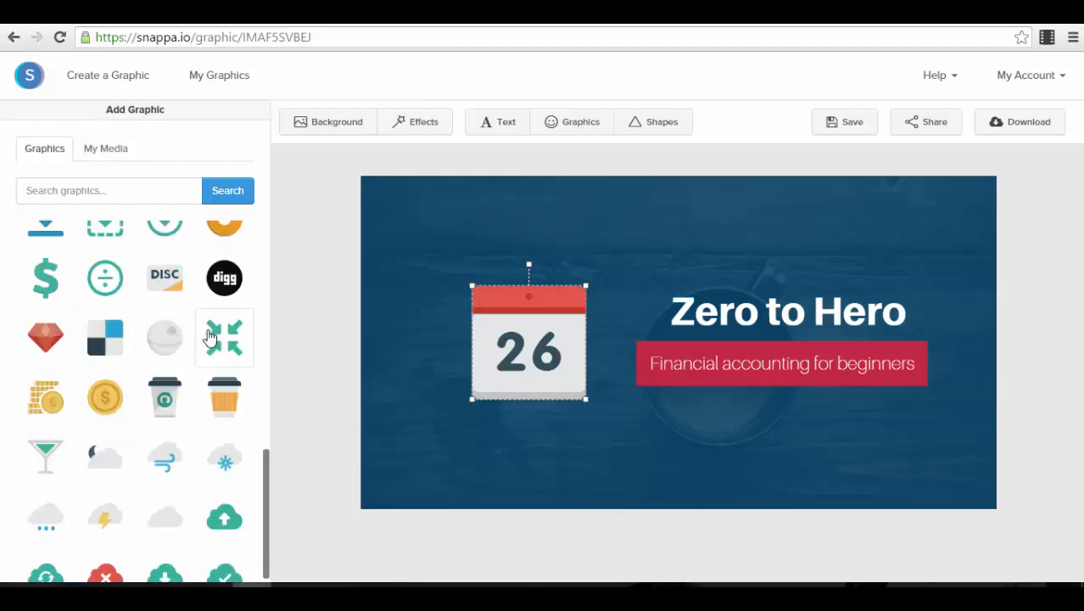
{"action": "left_click", "coordinate": [670, 131]}
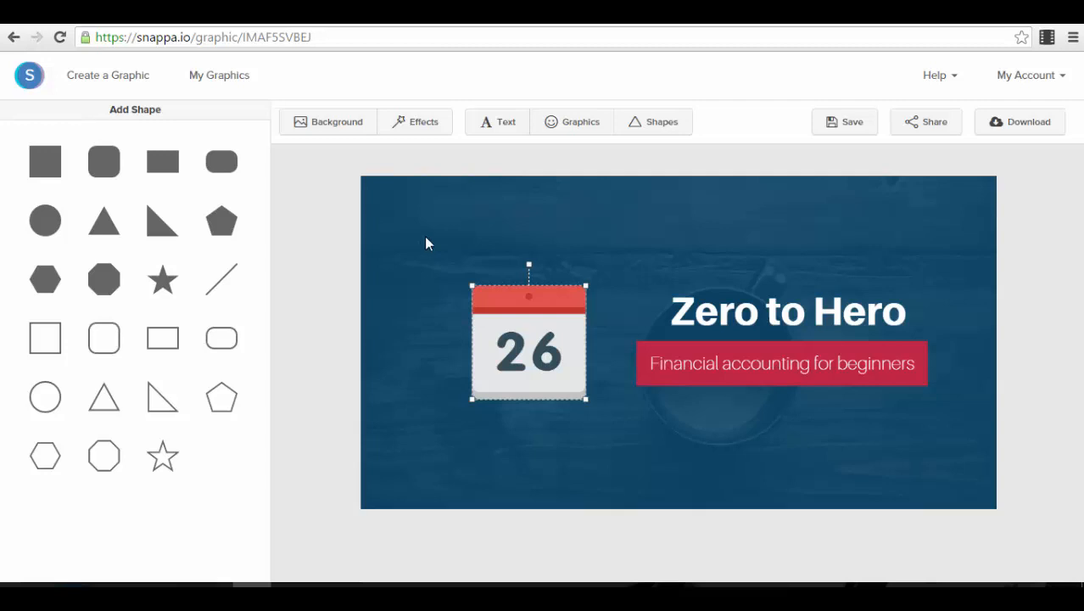
Step: Switch to the Iconfinder website, point out its address, and remove the active Free filter from the icon search
{"action": "left_click", "coordinate": [629, 24]}
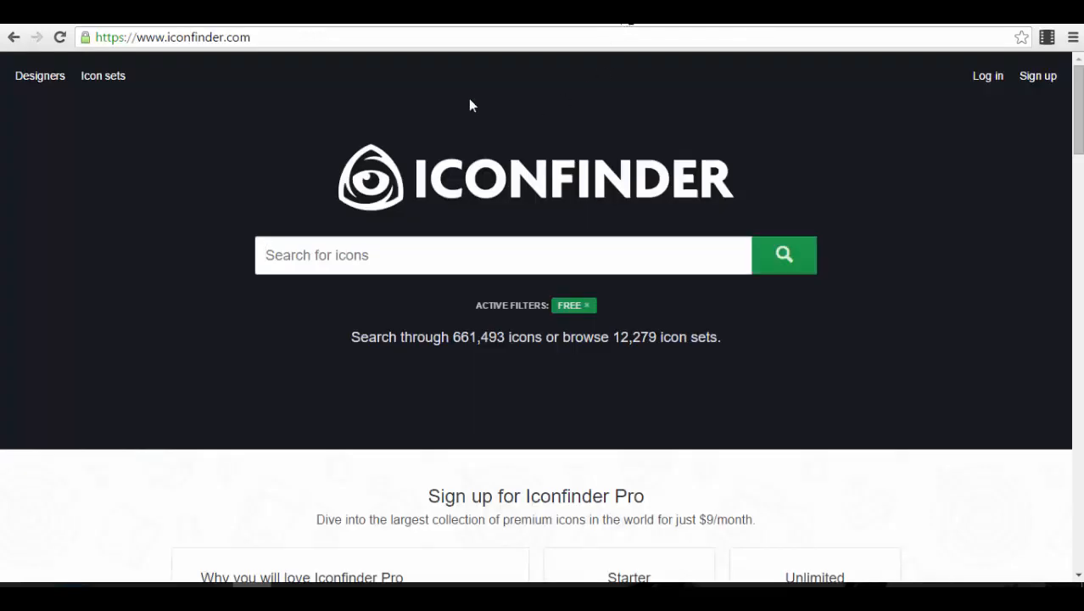
{"action": "left_click_drag", "start_coordinate": [251, 38], "coordinate": [88, 37]}
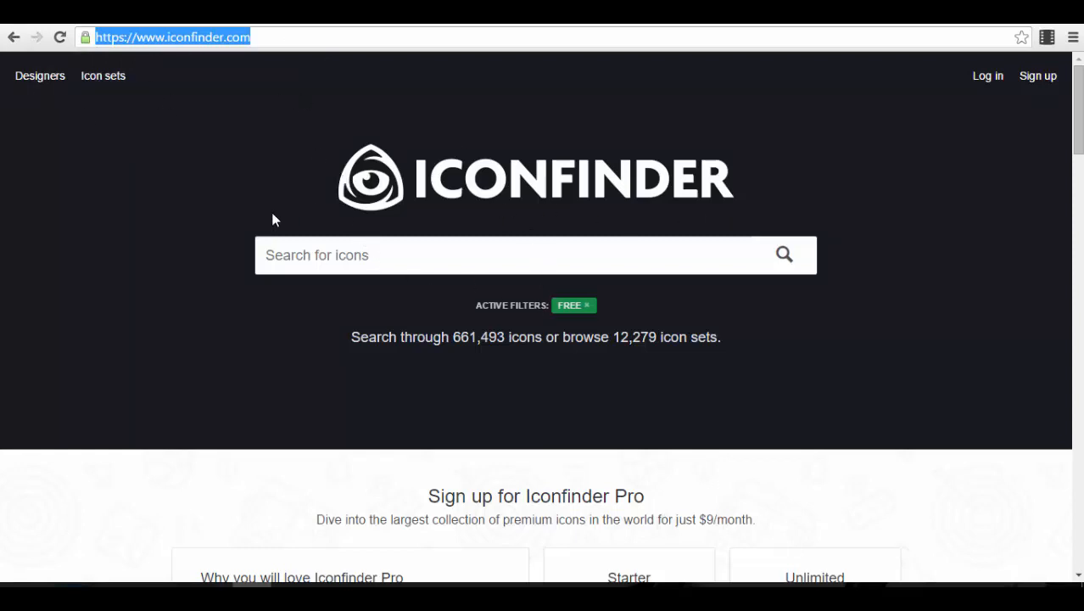
{"action": "left_click", "coordinate": [480, 307]}
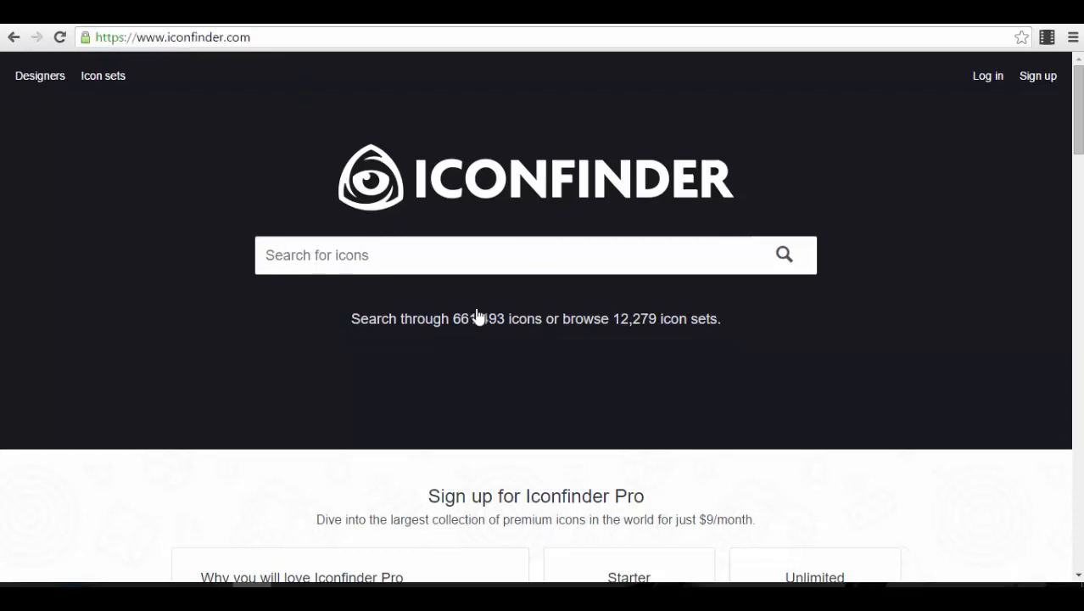
Step: Search Iconfinder for "computer" and limit the results to free icons
{"action": "left_click", "coordinate": [632, 264]}
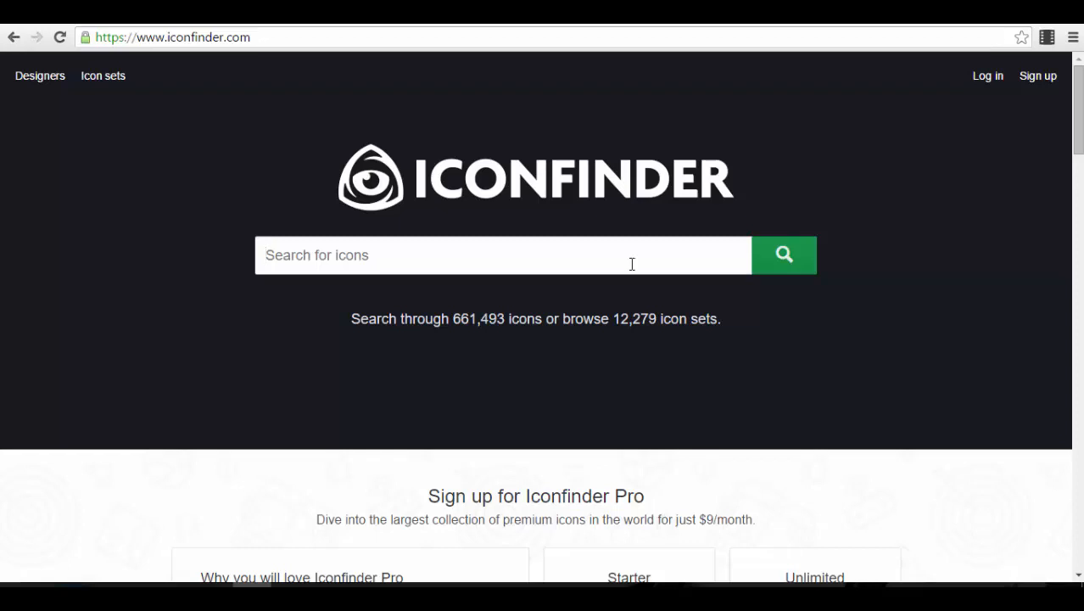
{"action": "type", "text": "compute"}
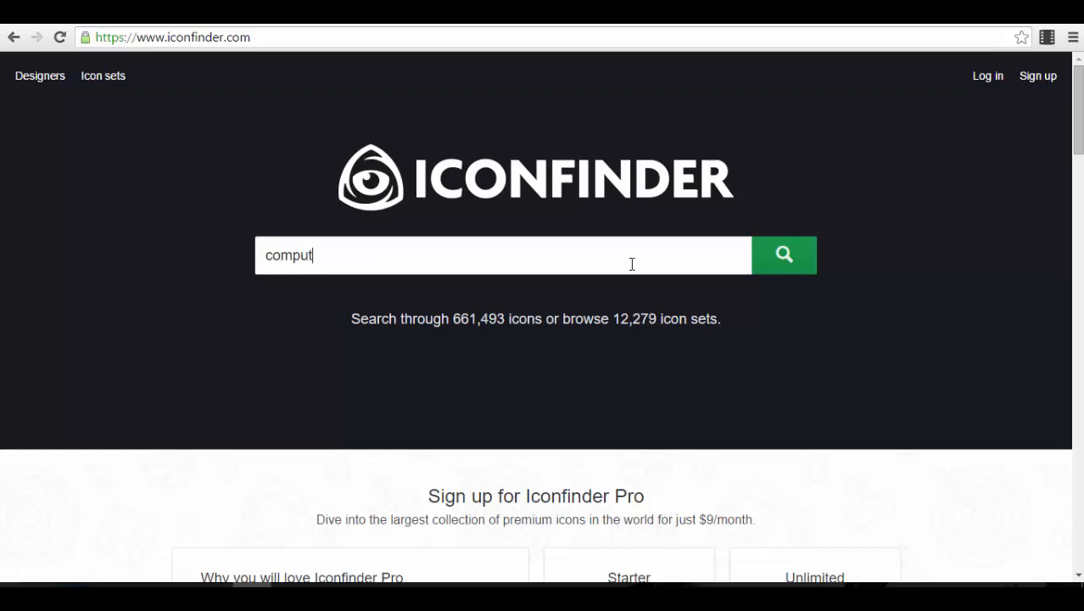
{"action": "type", "text": "r"}
{"action": "key", "text": "Return"}
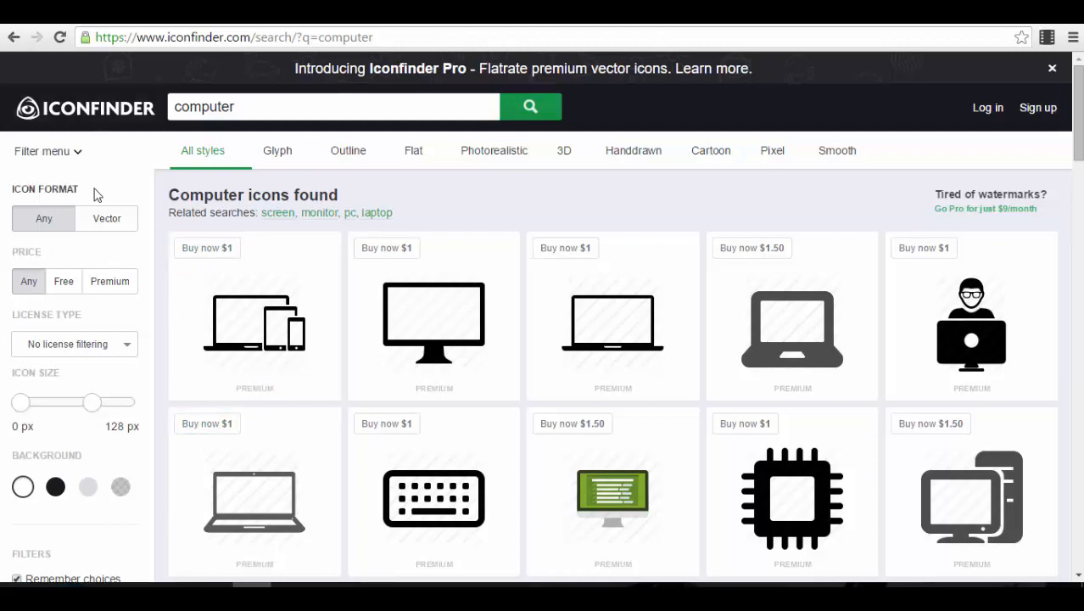
{"action": "left_click", "coordinate": [68, 284]}
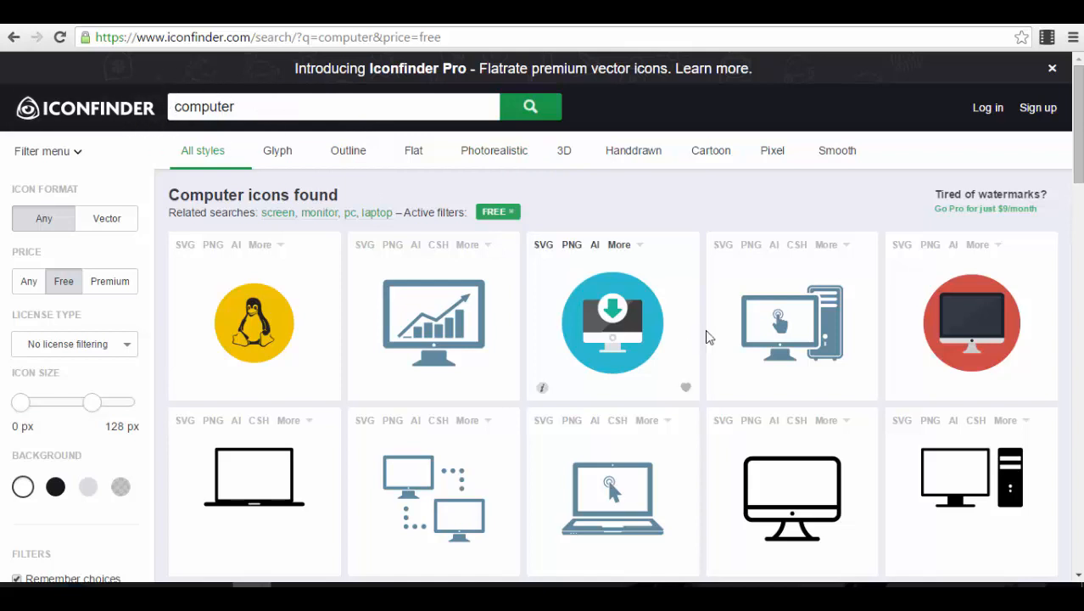
Step: Look through the free computer icons to examine the available styles and download formats
{"action": "scroll", "coordinate": [879, 431], "scroll_direction": "down", "scroll_amount": 2}
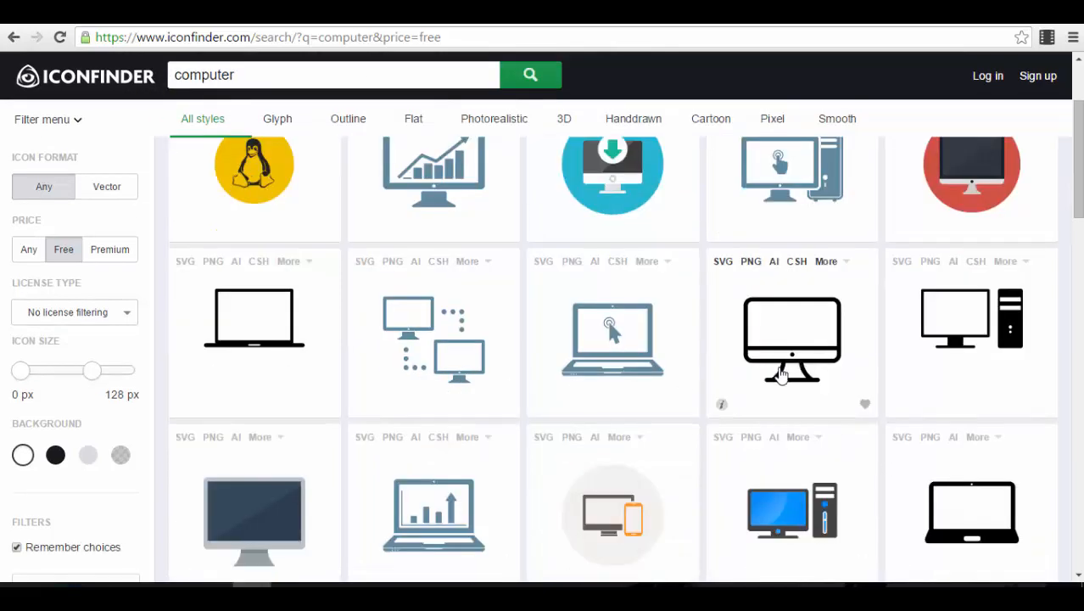
{"action": "scroll", "coordinate": [315, 273], "scroll_direction": "up", "scroll_amount": 2}
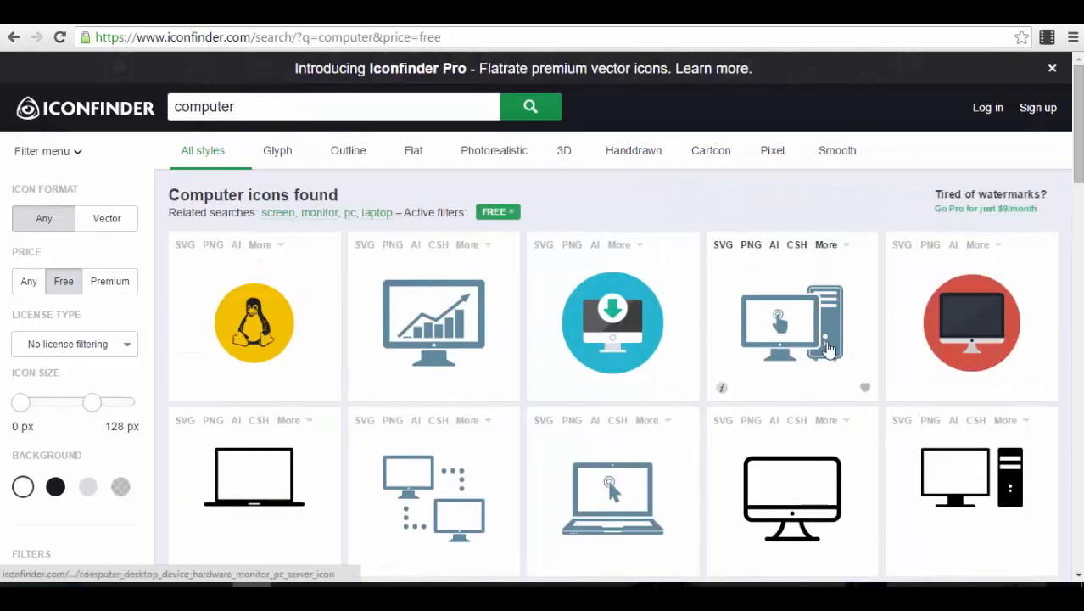
{"action": "scroll", "coordinate": [361, 239], "scroll_direction": "down", "scroll_amount": 1}
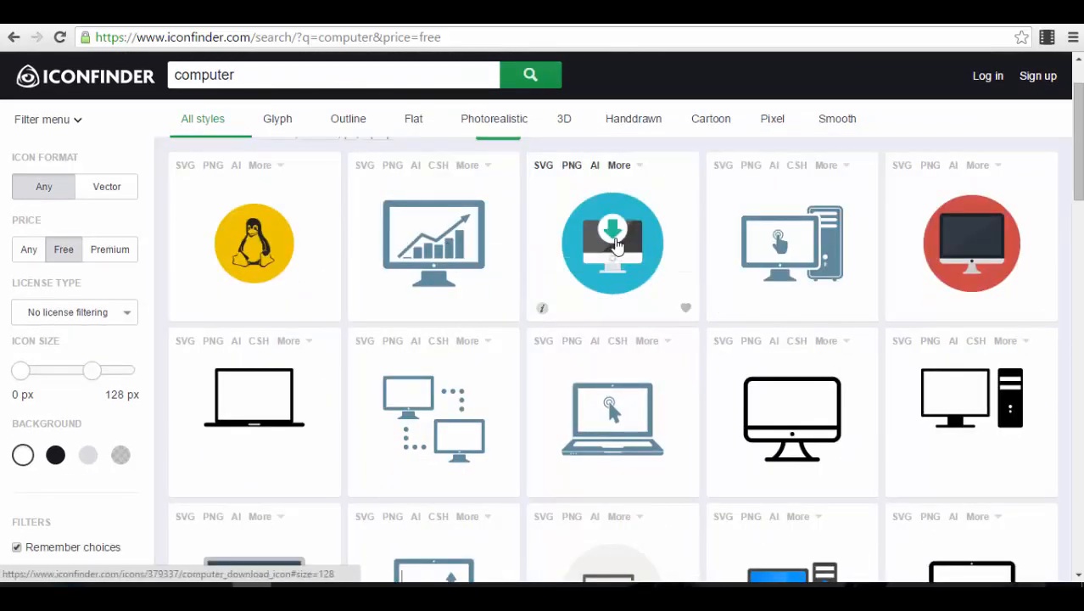
{"action": "scroll", "coordinate": [616, 243], "scroll_direction": "down", "scroll_amount": 1}
{"action": "scroll", "coordinate": [617, 244], "scroll_direction": "down", "scroll_amount": 5}
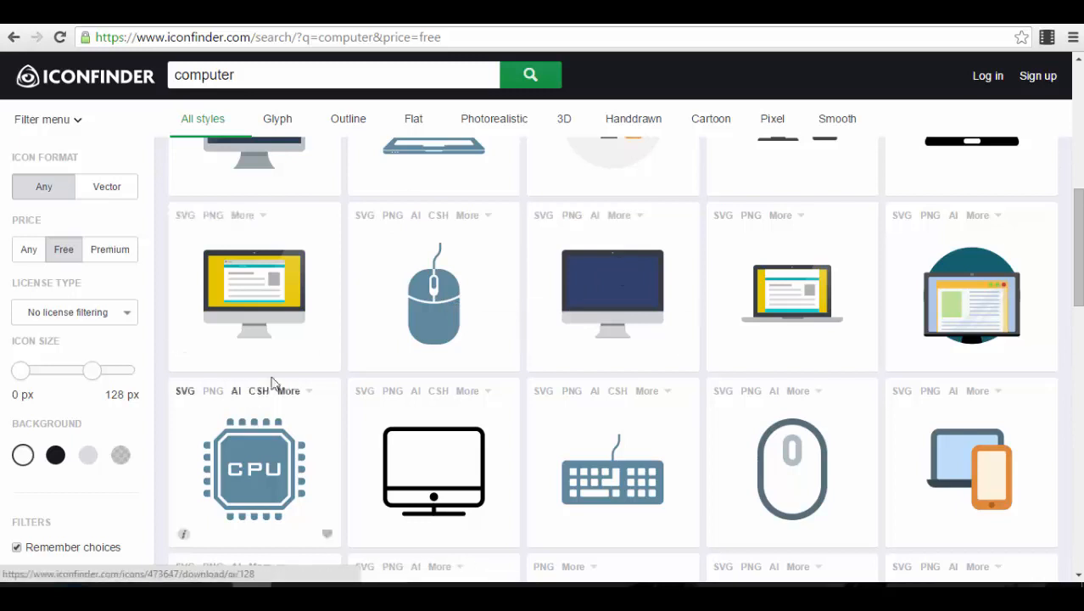
{"action": "scroll", "coordinate": [275, 186], "scroll_direction": "down", "scroll_amount": 2}
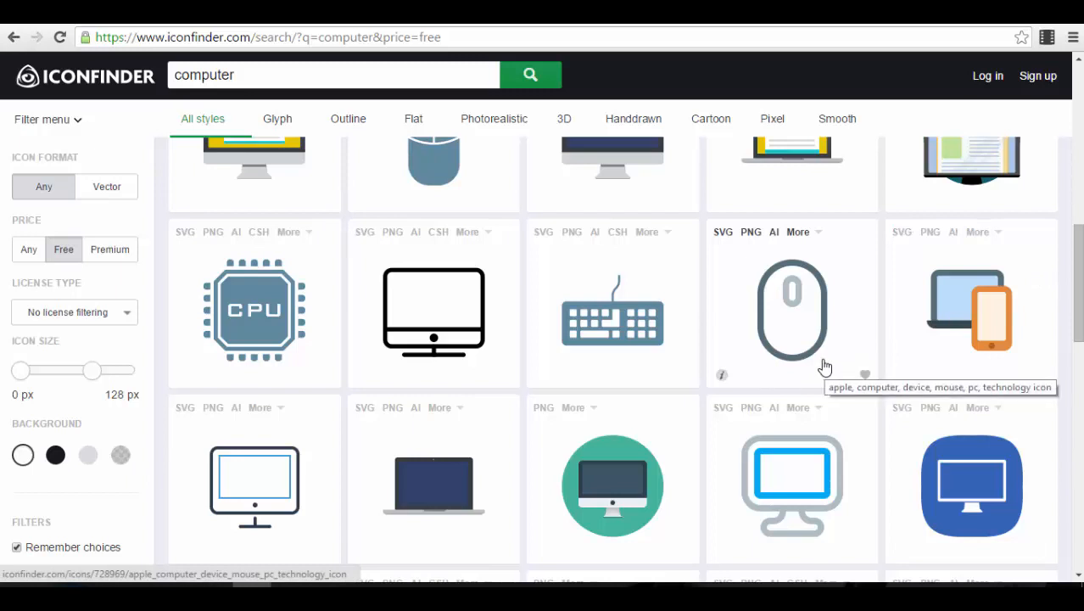
{"action": "scroll", "coordinate": [817, 367], "scroll_direction": "up", "scroll_amount": 2}
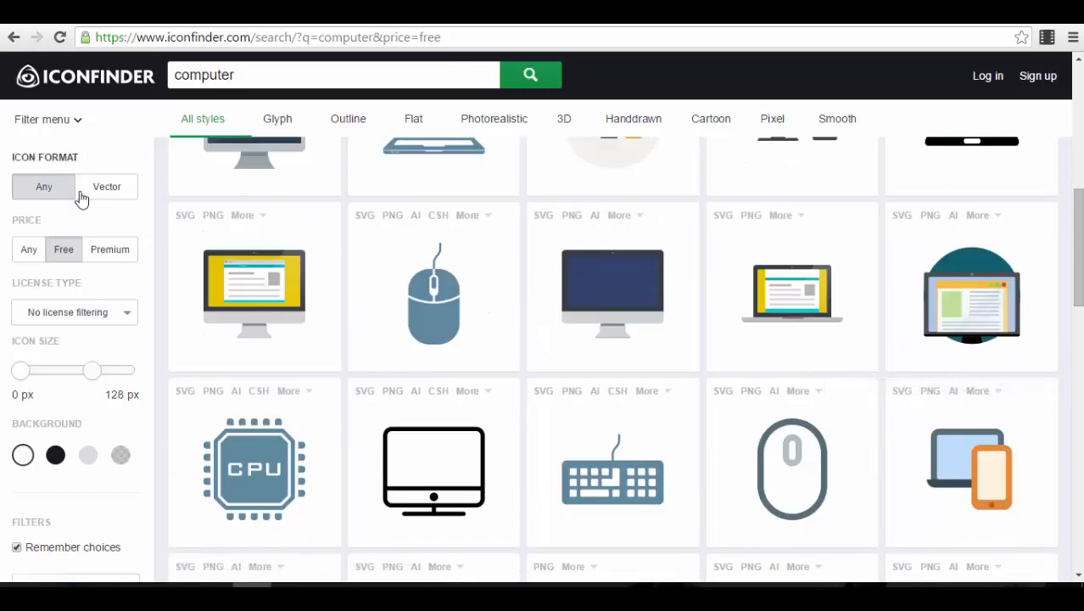
Step: Filter the computer icons to vector format, and try a maximum icon size of 512 px before setting it back to 128 px
{"action": "left_click", "coordinate": [107, 189]}
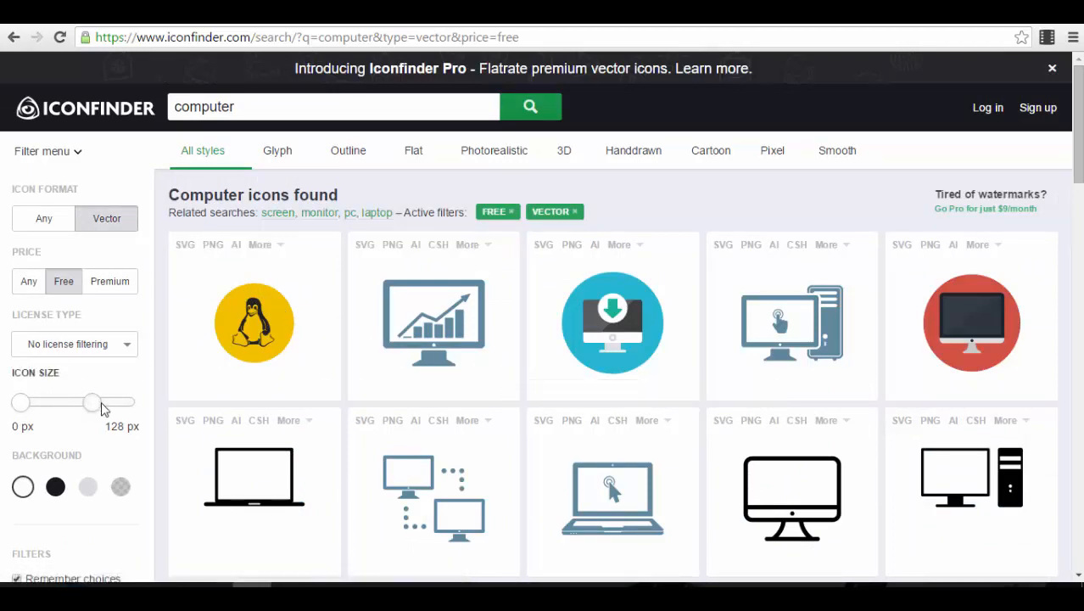
{"action": "left_click_drag", "start_coordinate": [91, 403], "coordinate": [123, 409]}
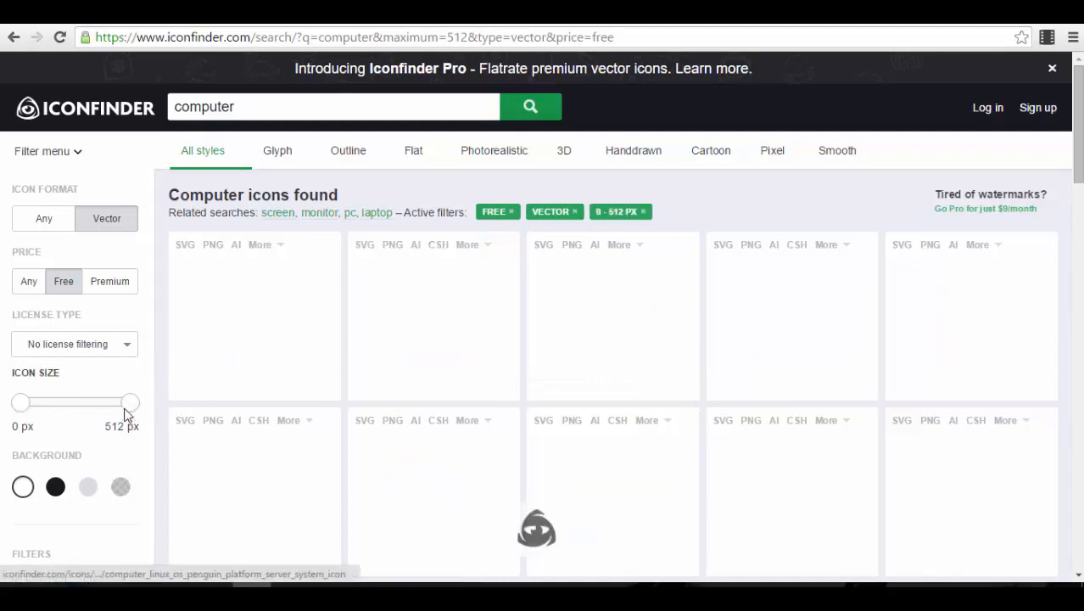
{"action": "left_click_drag", "start_coordinate": [130, 405], "coordinate": [91, 402]}
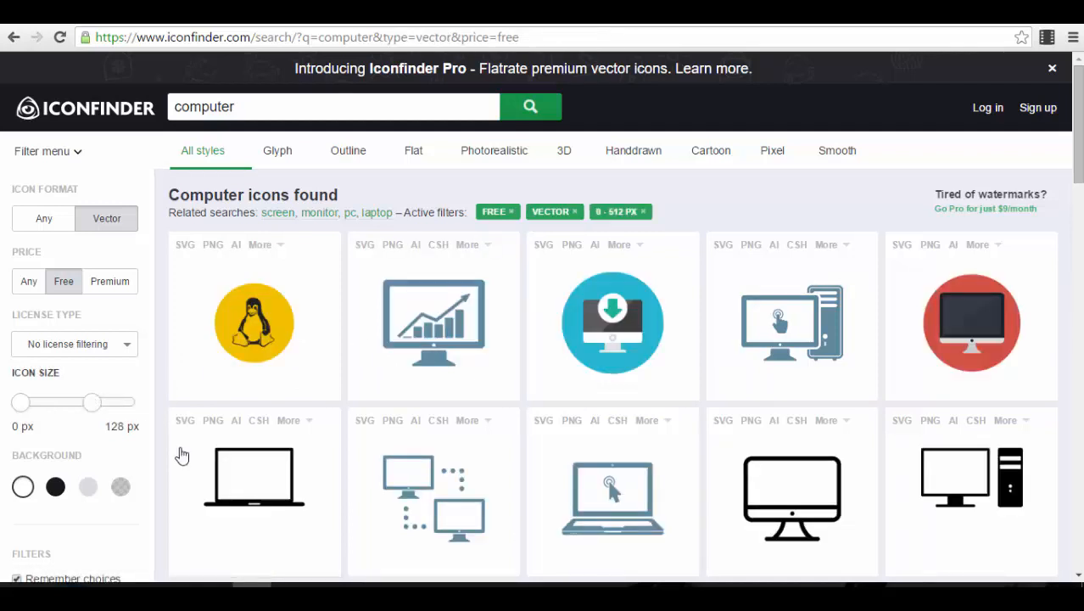